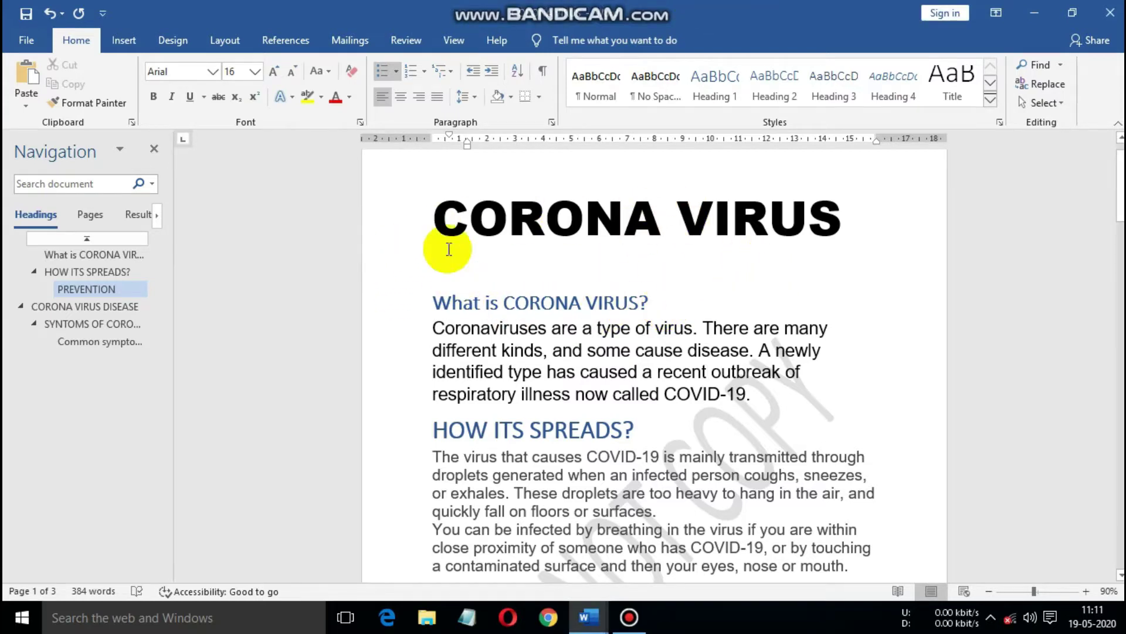
# Scroll up and down through the Corona virus document's pages to review them.
pyautogui.scroll(-2, 689, 236)
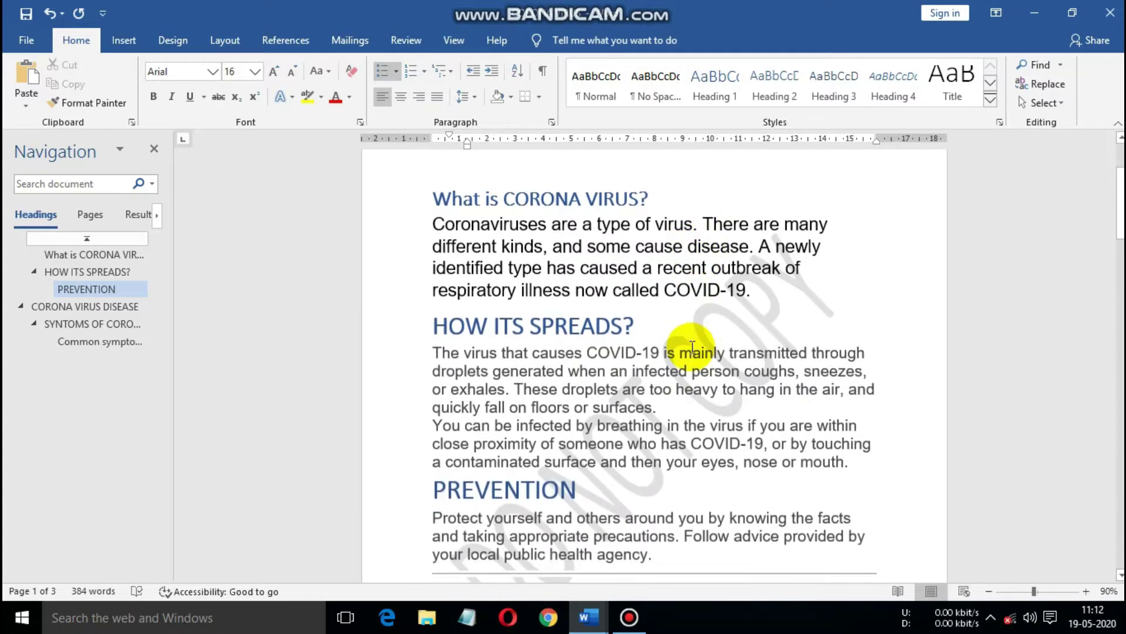
pyautogui.scroll(-3, 628, 415)
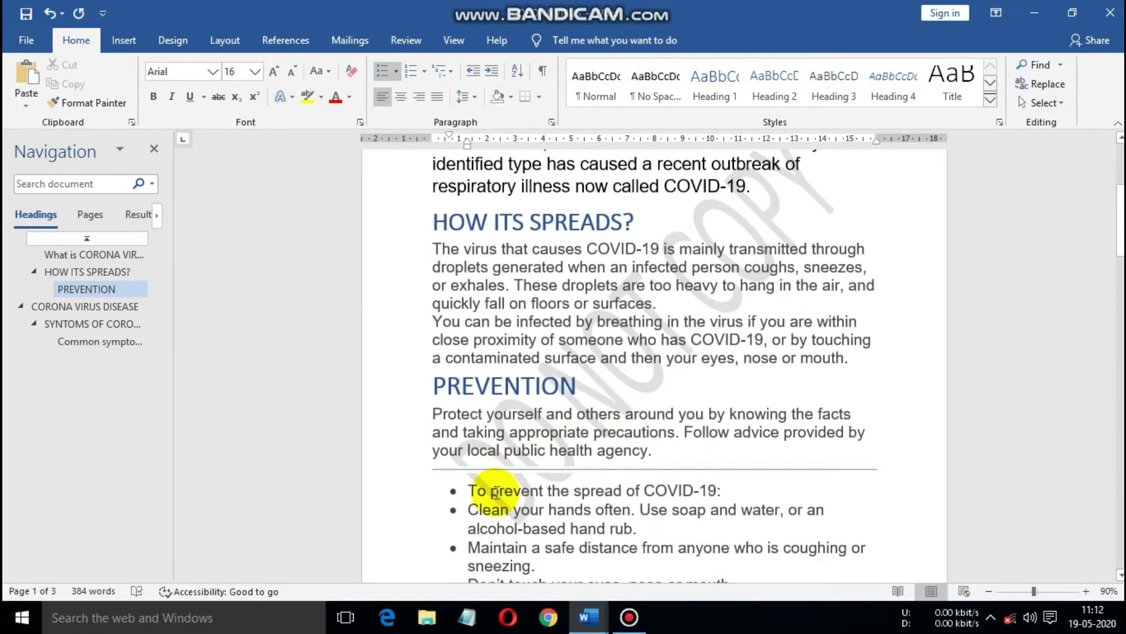
pyautogui.scroll(-2, 734, 264)
pyautogui.scroll(-3, 745, 316)
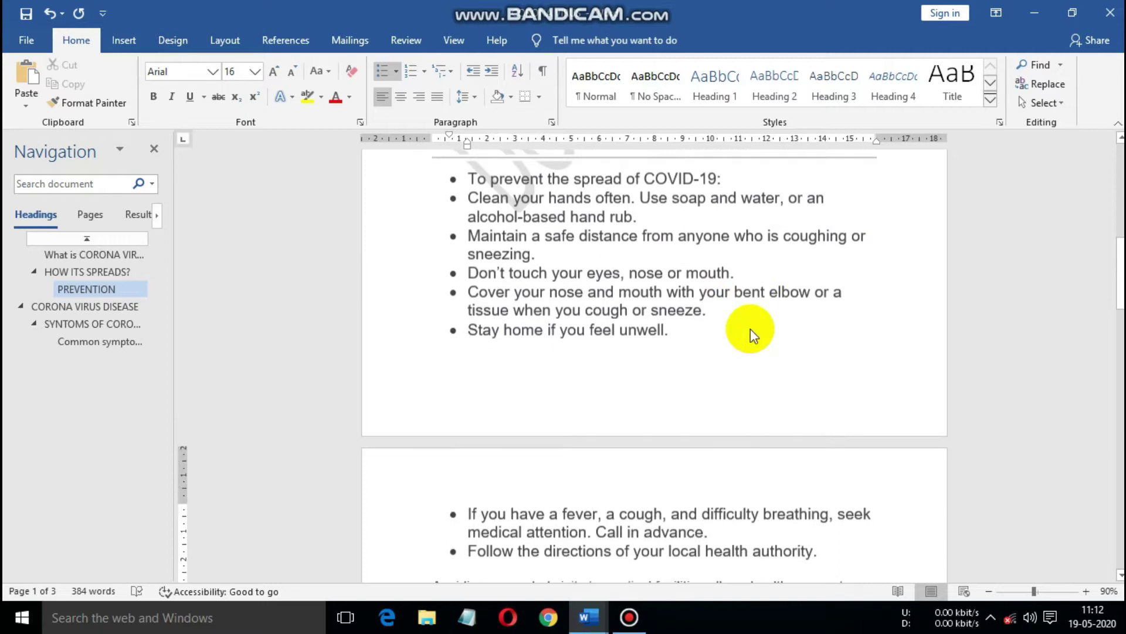
pyautogui.scroll(-4, 751, 334)
pyautogui.scroll(-4, 751, 335)
pyautogui.scroll(-2, 751, 334)
pyautogui.scroll(-3, 751, 334)
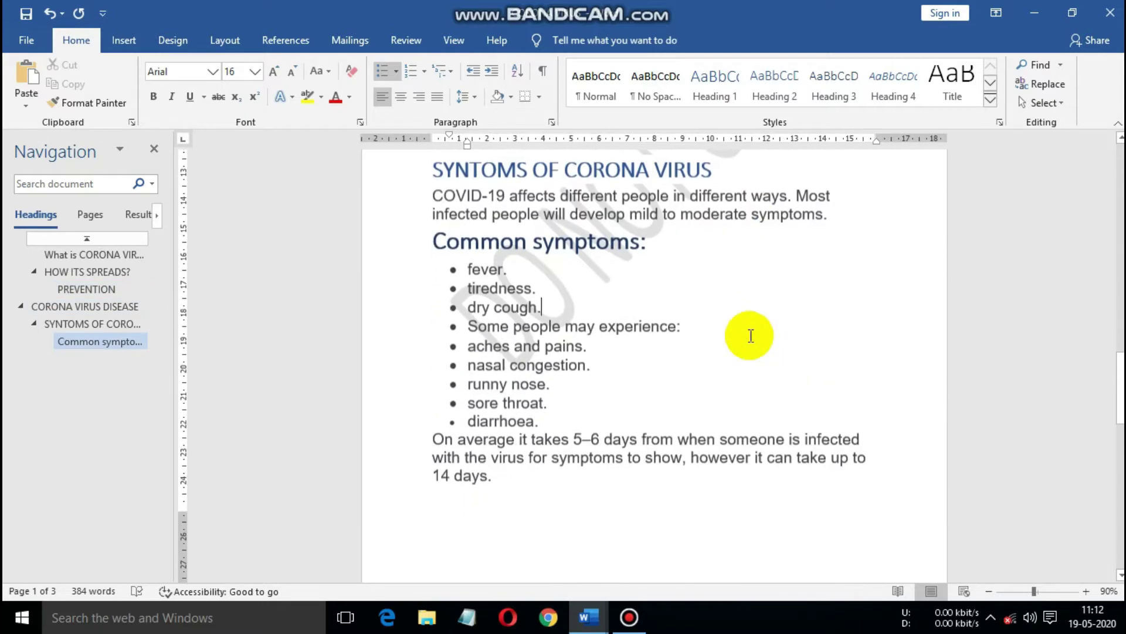
pyautogui.scroll(-3, 751, 335)
pyautogui.scroll(-5, 751, 335)
pyautogui.scroll(-3, 751, 336)
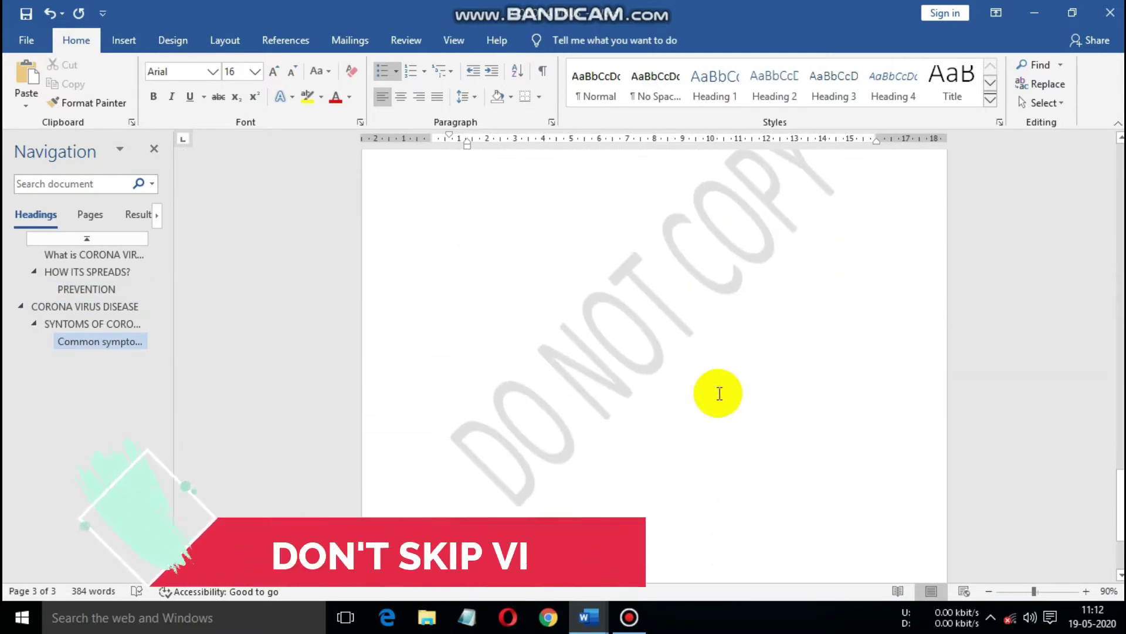
pyautogui.scroll(1, 660, 352)
pyautogui.scroll(4, 663, 352)
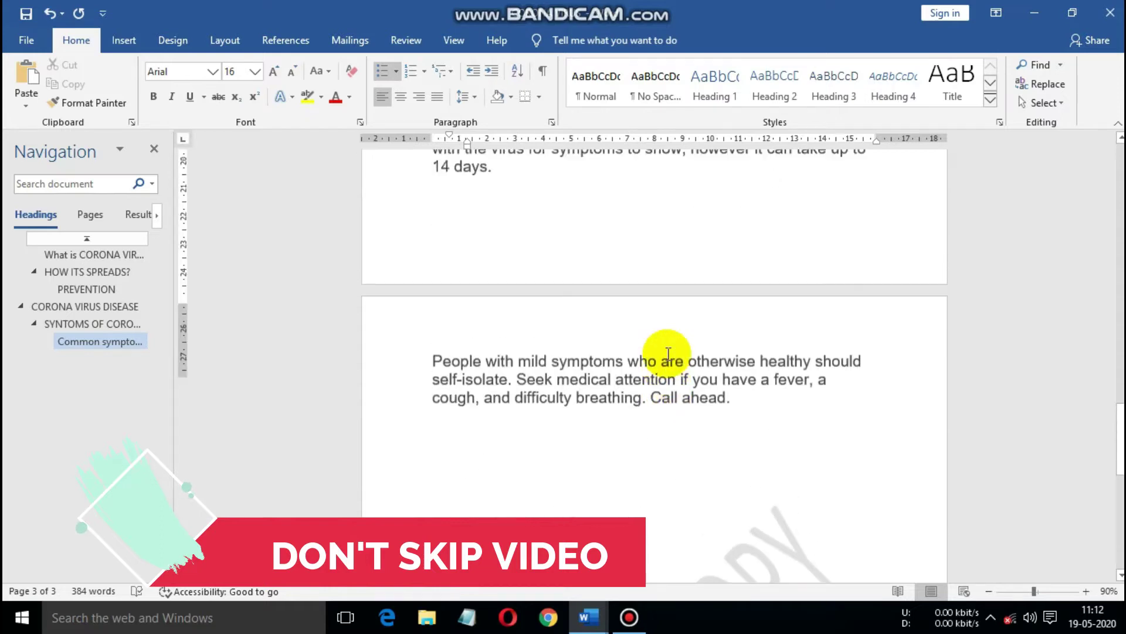
pyautogui.scroll(3, 666, 352)
pyautogui.scroll(3, 668, 353)
pyautogui.scroll(5, 668, 353)
pyautogui.scroll(8, 668, 353)
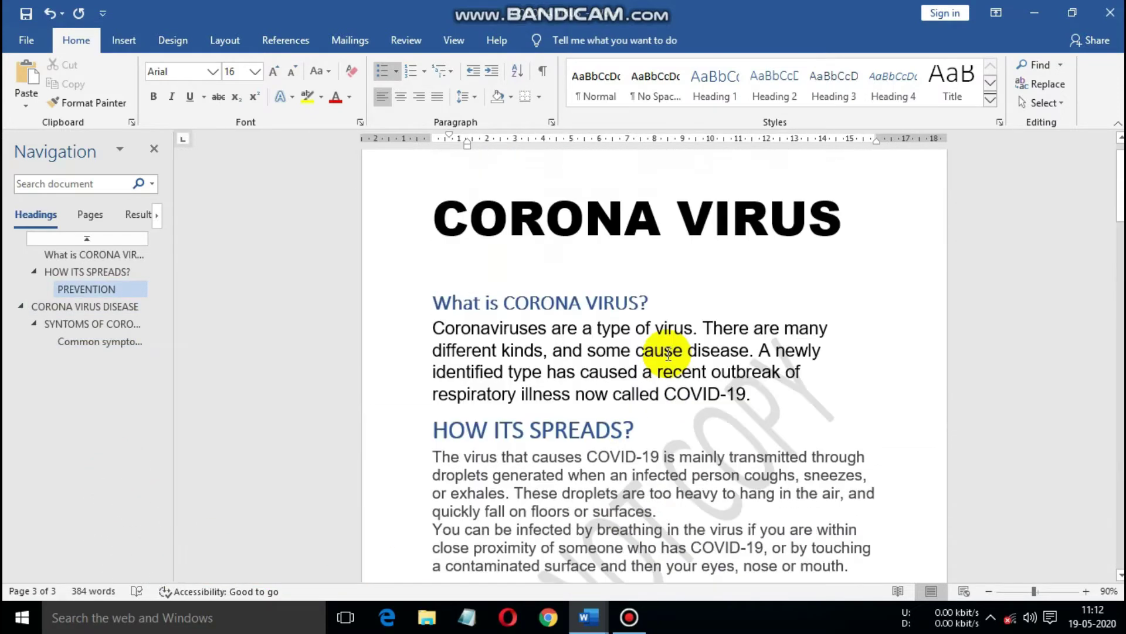
pyautogui.scroll(1, 668, 353)
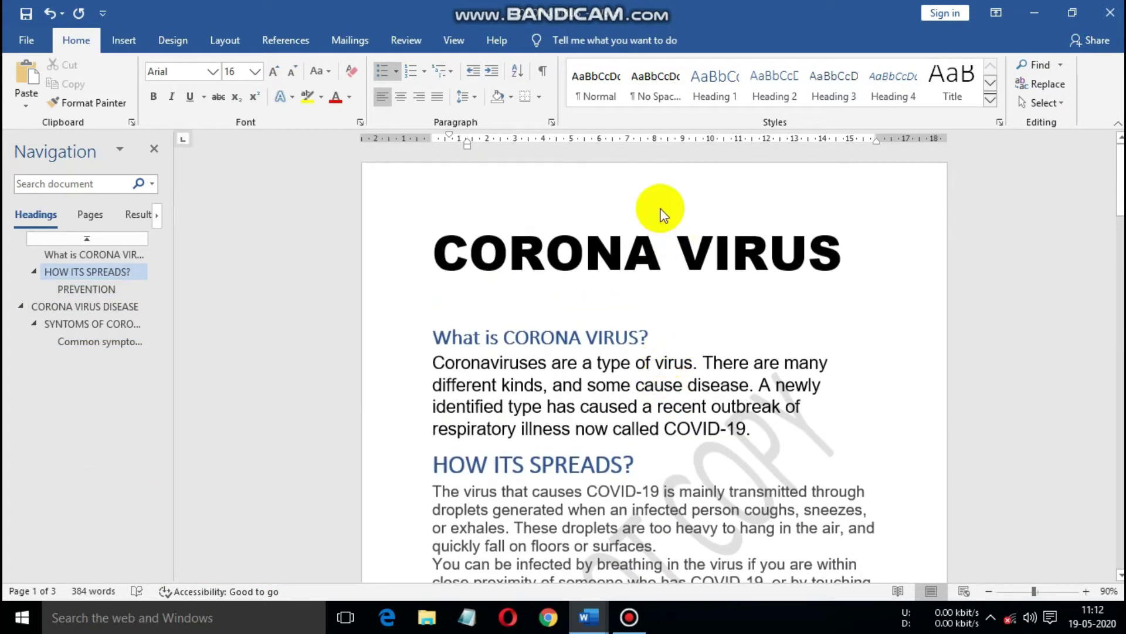
pyautogui.scroll(-1, 671, 247)
pyautogui.scroll(-2, 675, 261)
pyautogui.scroll(2, 675, 254)
pyautogui.scroll(1, 674, 254)
pyautogui.scroll(-4, 678, 276)
pyautogui.scroll(-3, 680, 289)
pyautogui.scroll(3, 666, 432)
pyautogui.scroll(2, 570, 372)
pyautogui.scroll(1, 502, 244)
pyautogui.scroll(1, 810, 274)
pyautogui.scroll(-1, 827, 382)
pyautogui.scroll(-2, 831, 388)
pyautogui.scroll(-2, 831, 388)
pyautogui.scroll(-1, 631, 393)
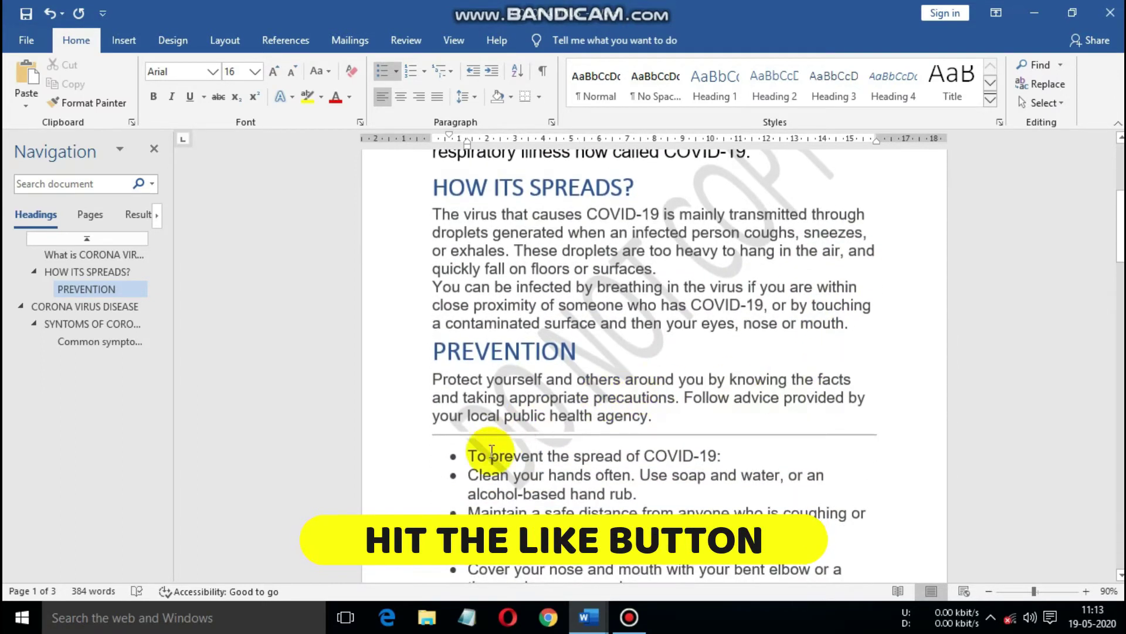
pyautogui.scroll(2, 693, 333)
pyautogui.scroll(2, 693, 333)
pyautogui.scroll(1, 503, 460)
pyautogui.scroll(-2, 703, 424)
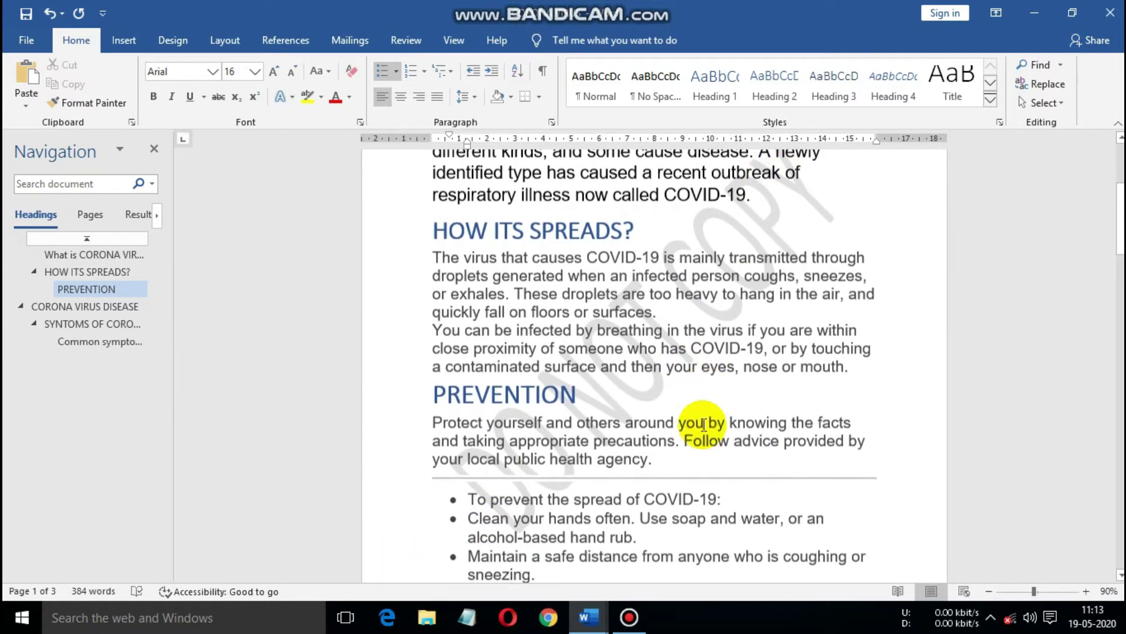
pyautogui.scroll(4, 503, 402)
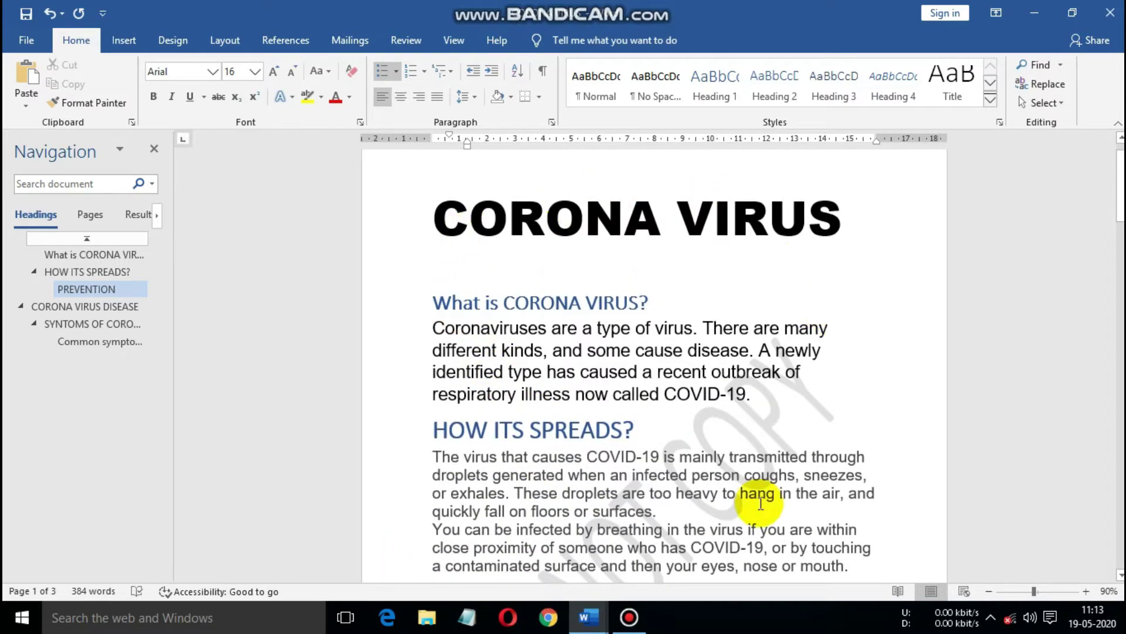
pyautogui.scroll(-2, 761, 504)
pyautogui.scroll(-2, 757, 502)
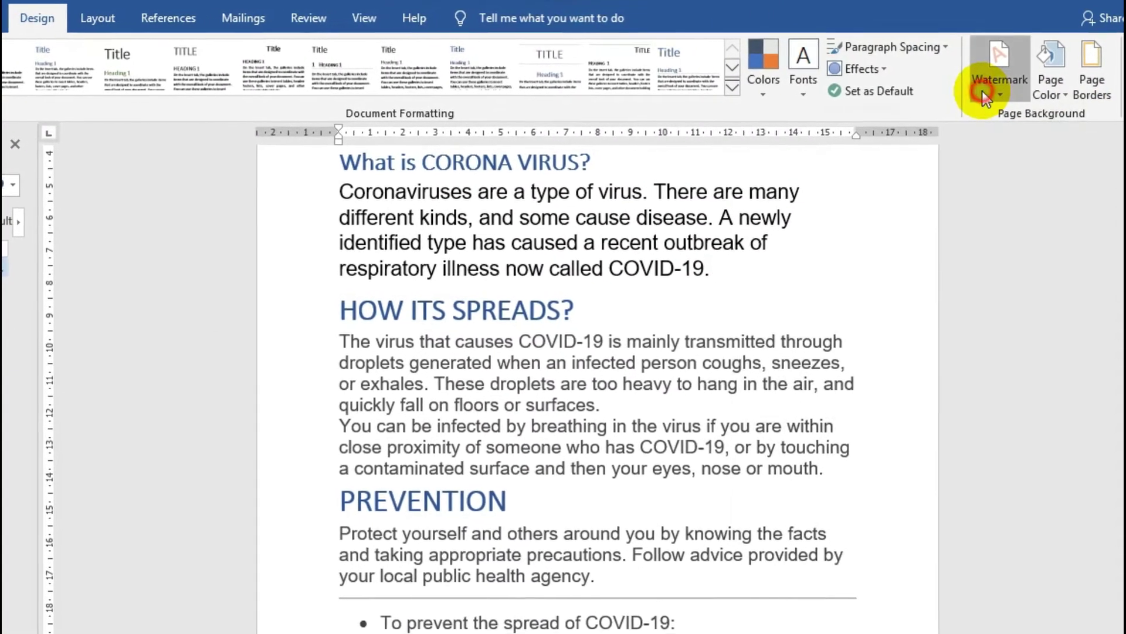
# Apply the gray diagonal DO NOT COPY 1 watermark and check it across the pages.
pyautogui.click(983, 90)
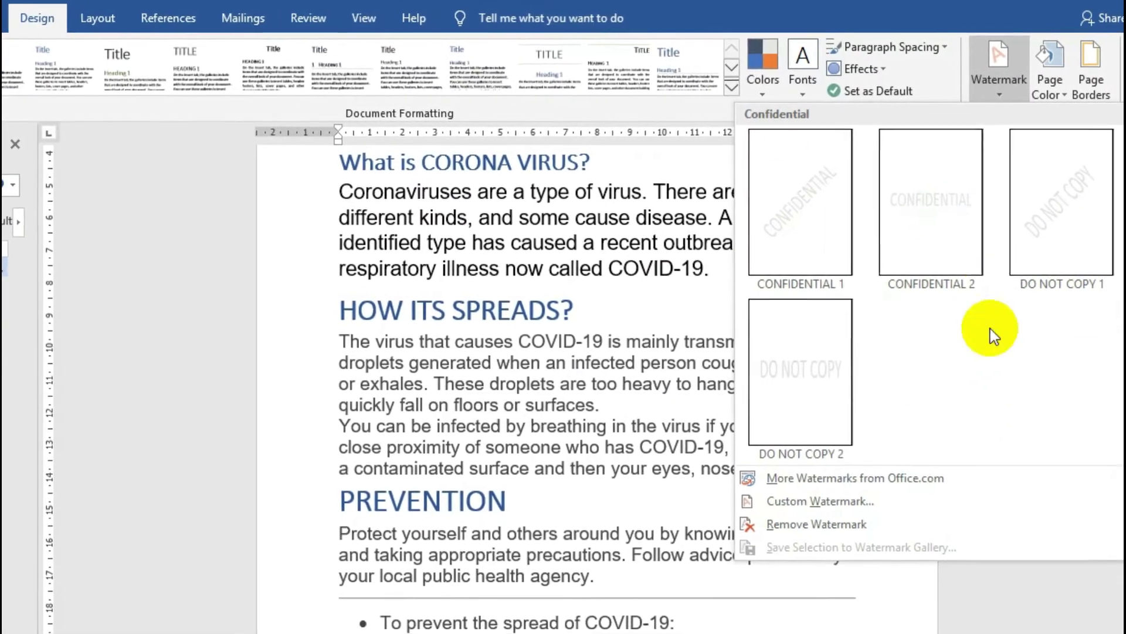
pyautogui.click(1057, 213)
pyautogui.scroll(-3, 646, 423)
pyautogui.scroll(-2, 528, 411)
pyautogui.scroll(-5, 433, 437)
pyautogui.scroll(-5, 448, 432)
pyautogui.scroll(-3, 452, 432)
pyautogui.scroll(-4, 450, 440)
pyautogui.scroll(-1, 750, 520)
pyautogui.scroll(-5, 740, 524)
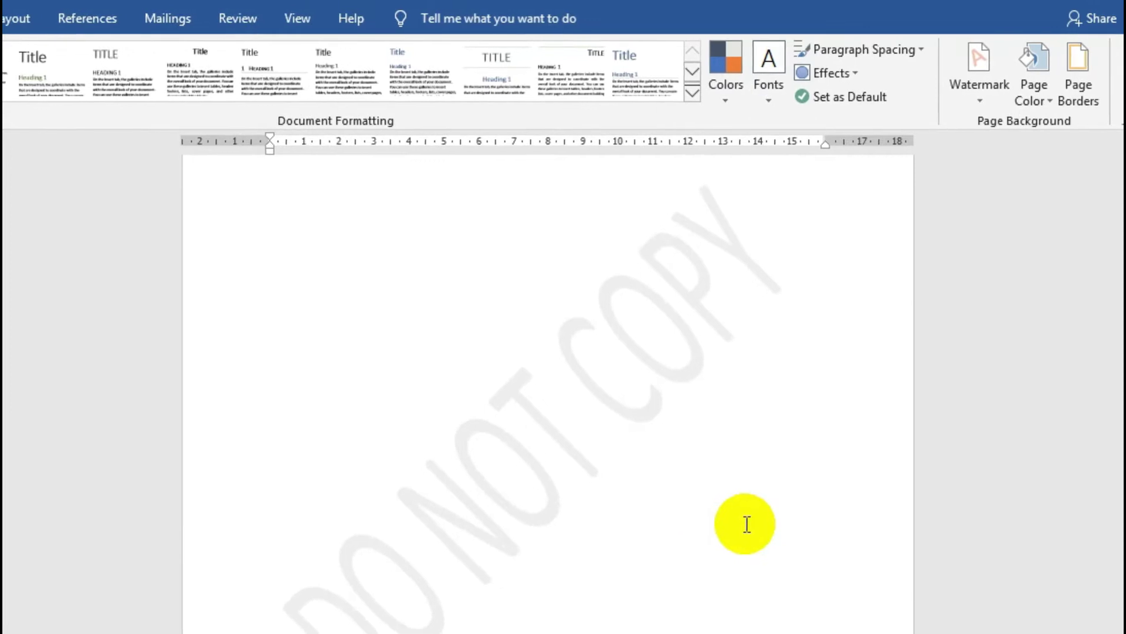
pyautogui.scroll(-1, 675, 546)
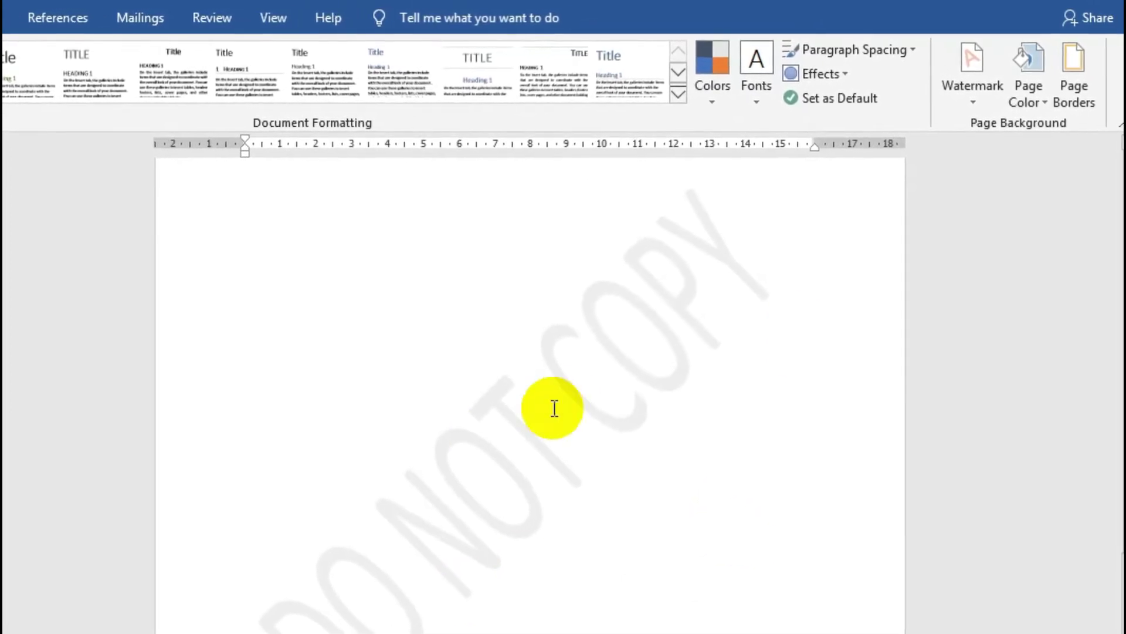
pyautogui.scroll(3, 563, 405)
pyautogui.scroll(5, 561, 406)
pyautogui.scroll(4, 558, 407)
pyautogui.scroll(5, 560, 414)
pyautogui.scroll(3, 558, 417)
pyautogui.scroll(-2, 578, 405)
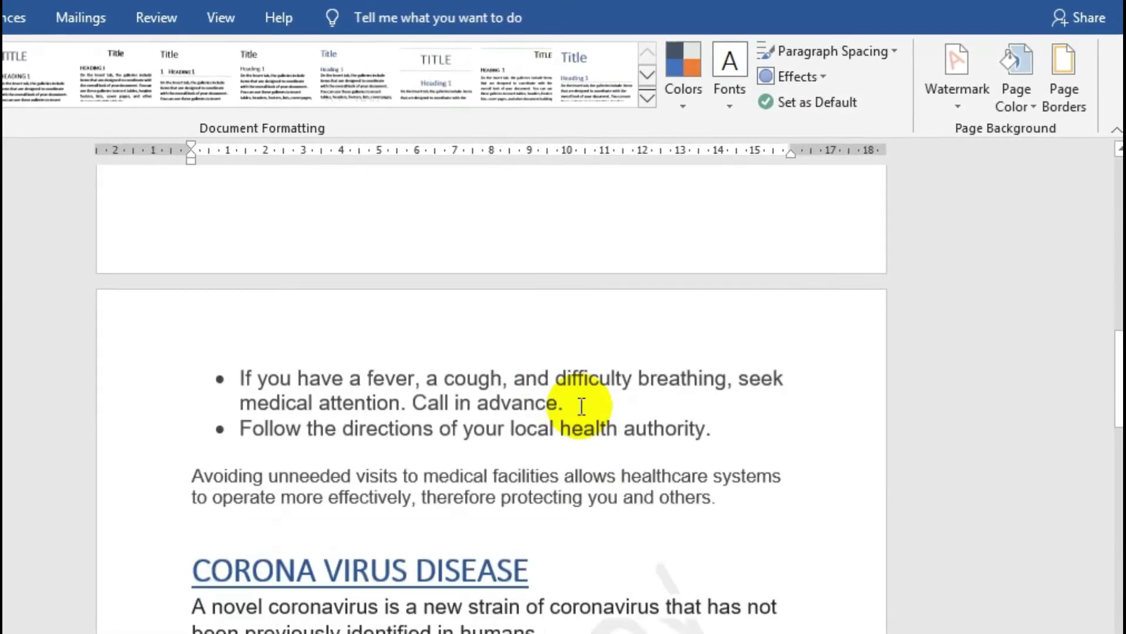
# Replace the watermark with custom red text 'FRNDY TECH' and apply it.
pyautogui.click(962, 88)
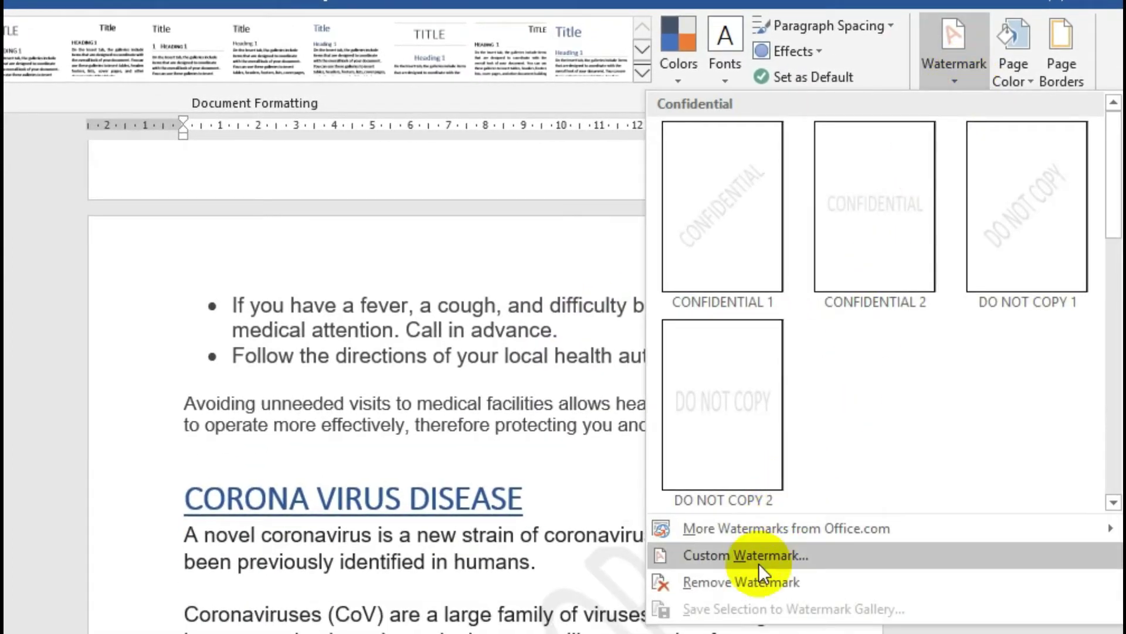
pyautogui.click(773, 557)
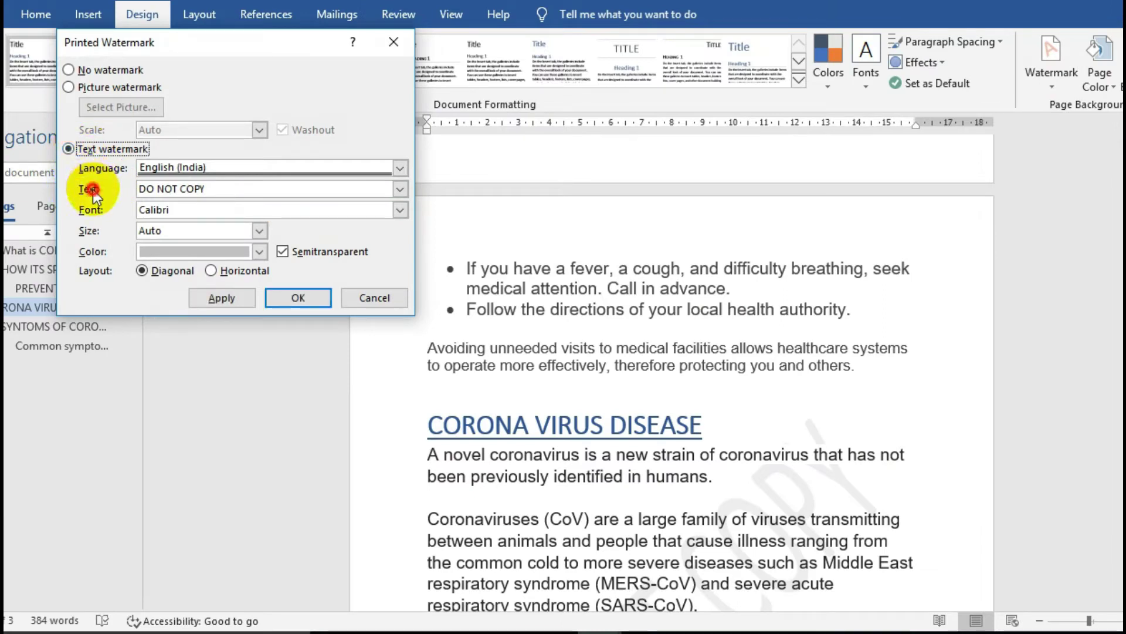
pyautogui.moveTo(188, 189); pyautogui.dragTo(125, 188)
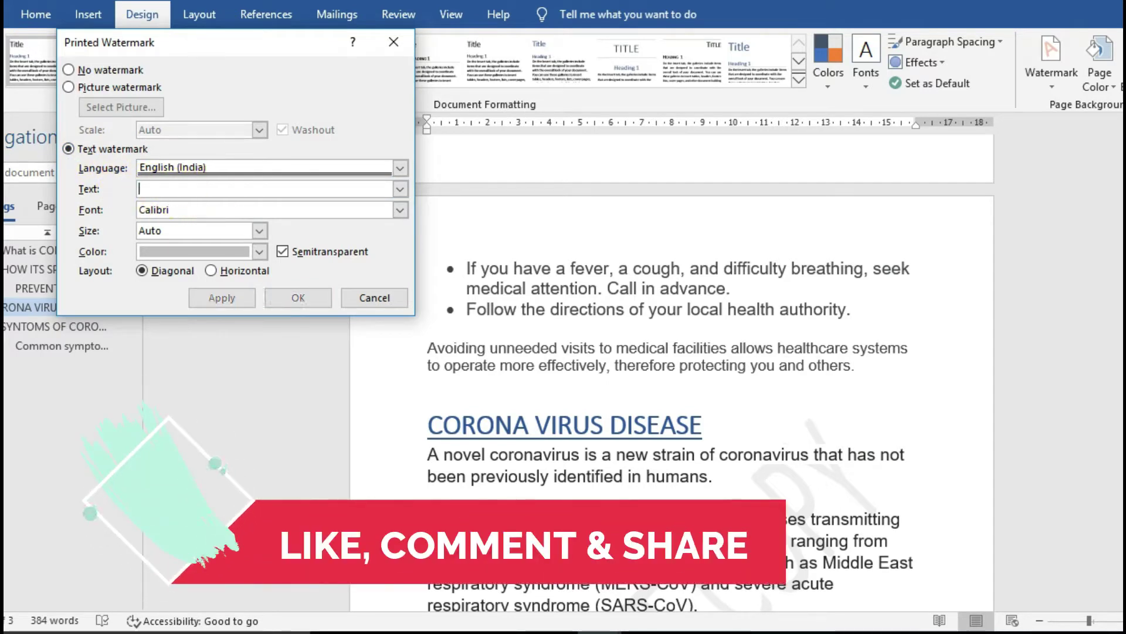
pyautogui.write('FRNDY TECH')
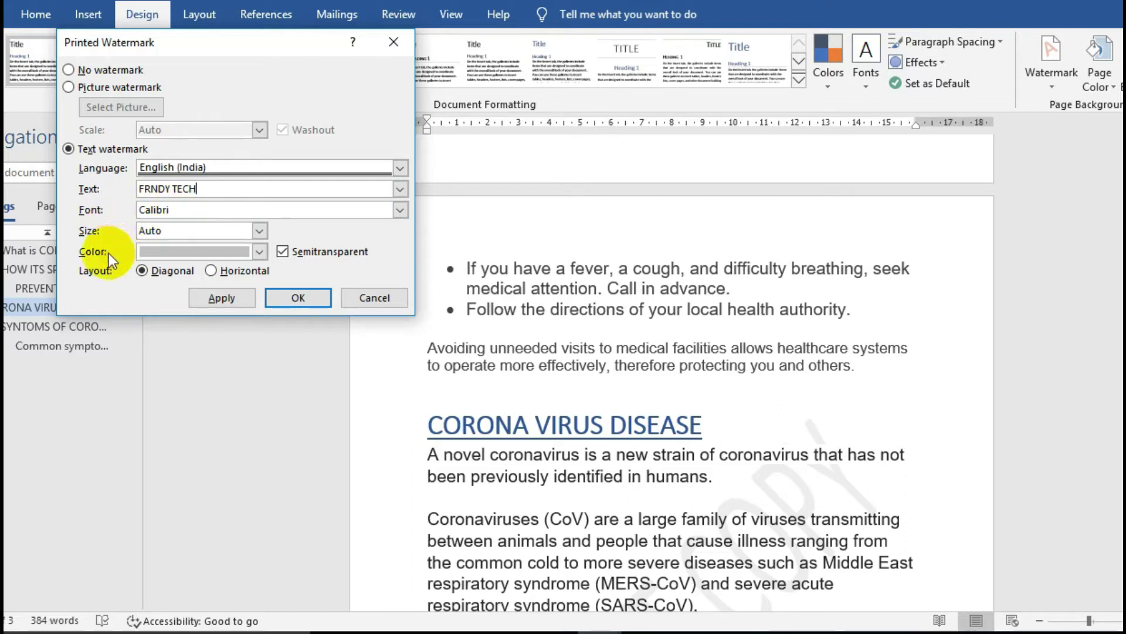
pyautogui.click(260, 251)
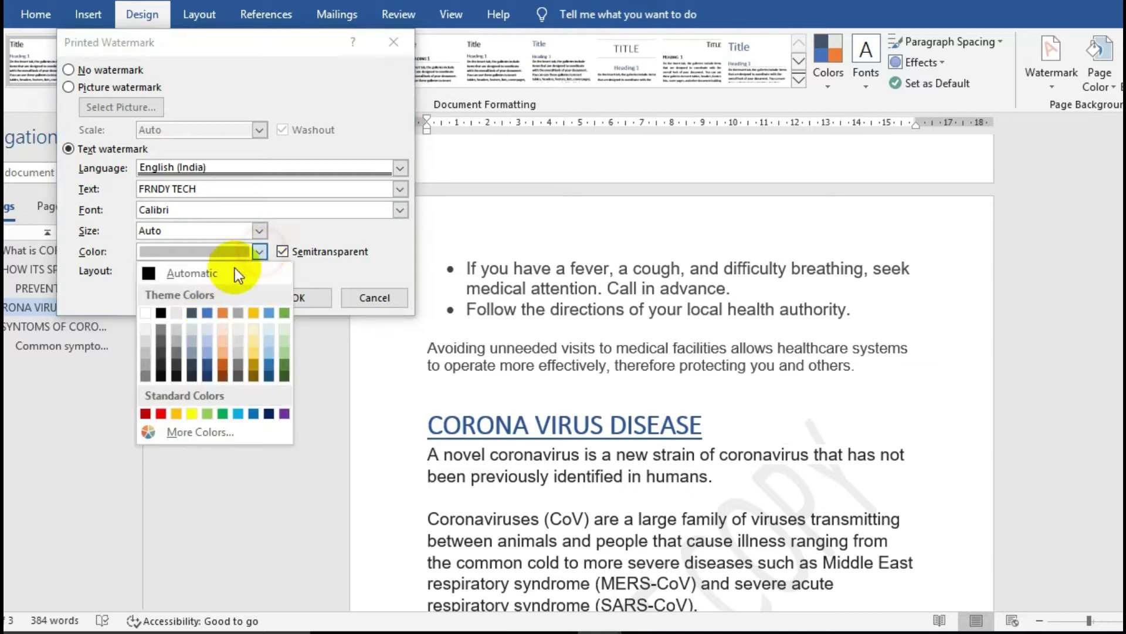
pyautogui.click(160, 413)
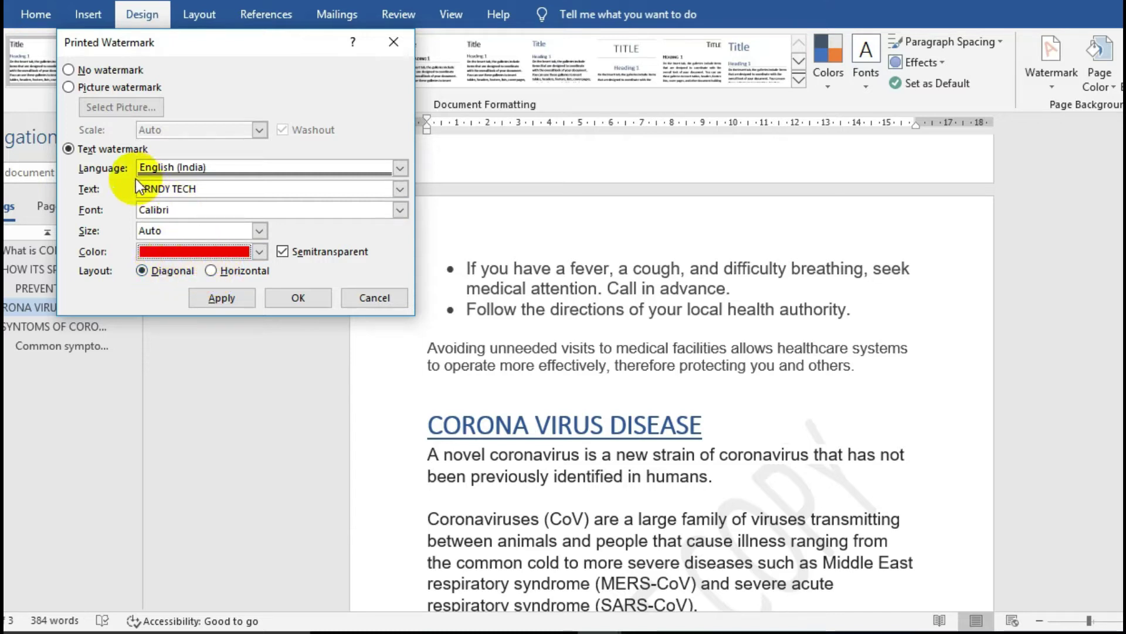
pyautogui.click(213, 298)
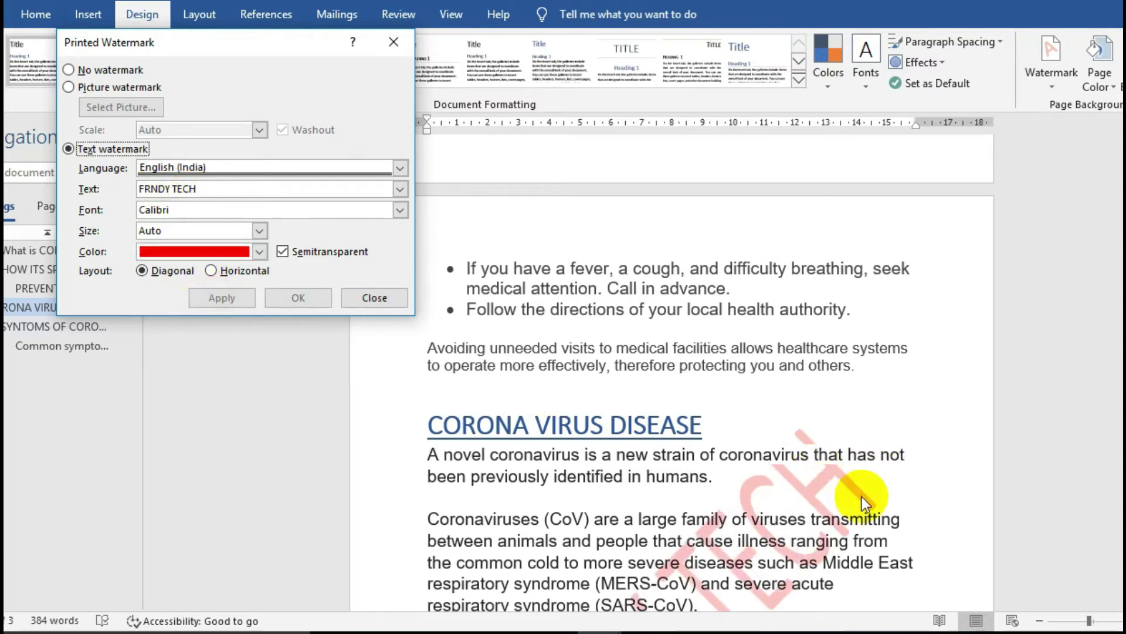
pyautogui.click(387, 299)
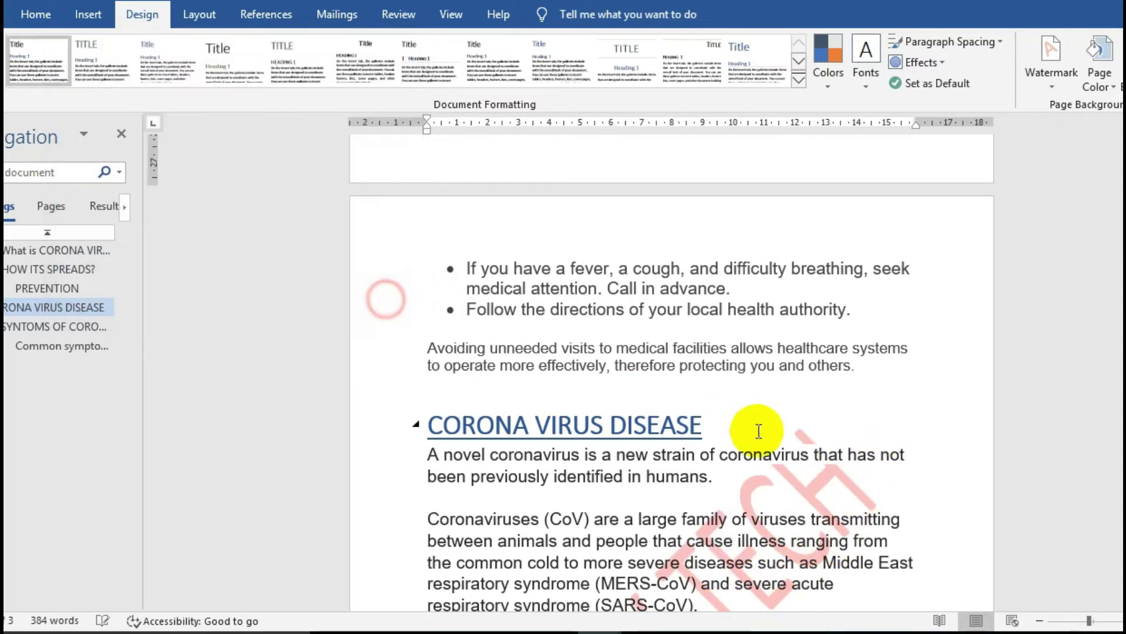
pyautogui.scroll(-5, 754, 434)
pyautogui.scroll(-1, 757, 446)
pyautogui.scroll(-5, 759, 449)
pyautogui.scroll(-5, 759, 448)
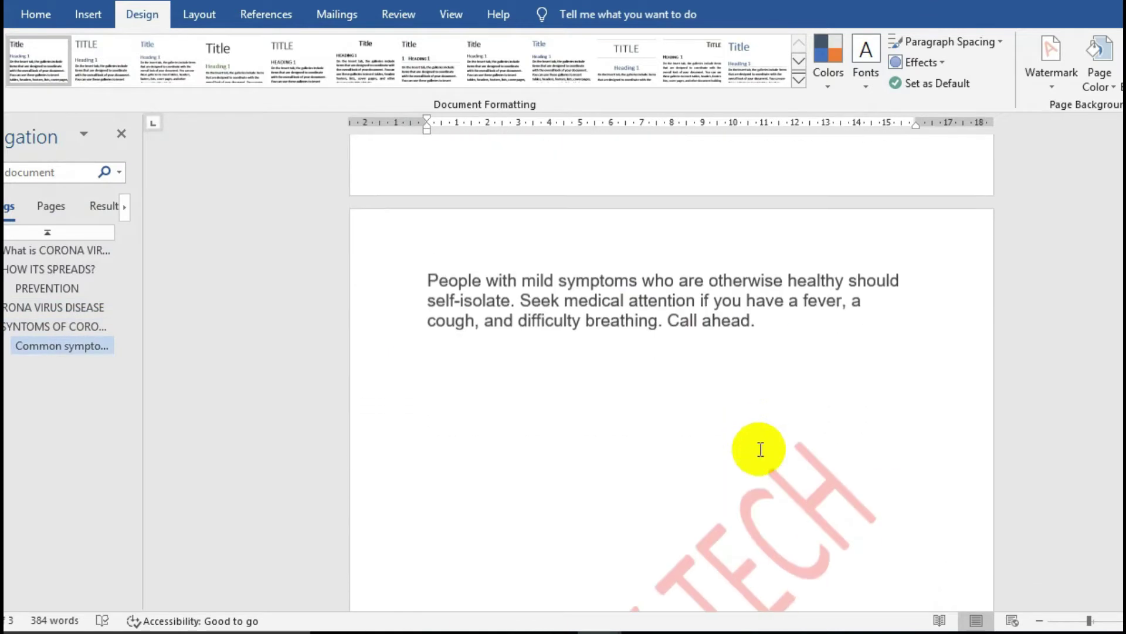
pyautogui.scroll(-3, 759, 448)
pyautogui.scroll(6, 761, 449)
pyautogui.scroll(5, 761, 449)
pyautogui.scroll(4, 758, 452)
pyautogui.scroll(4, 756, 456)
pyautogui.scroll(5, 751, 454)
pyautogui.scroll(1, 754, 453)
pyautogui.scroll(1, 753, 453)
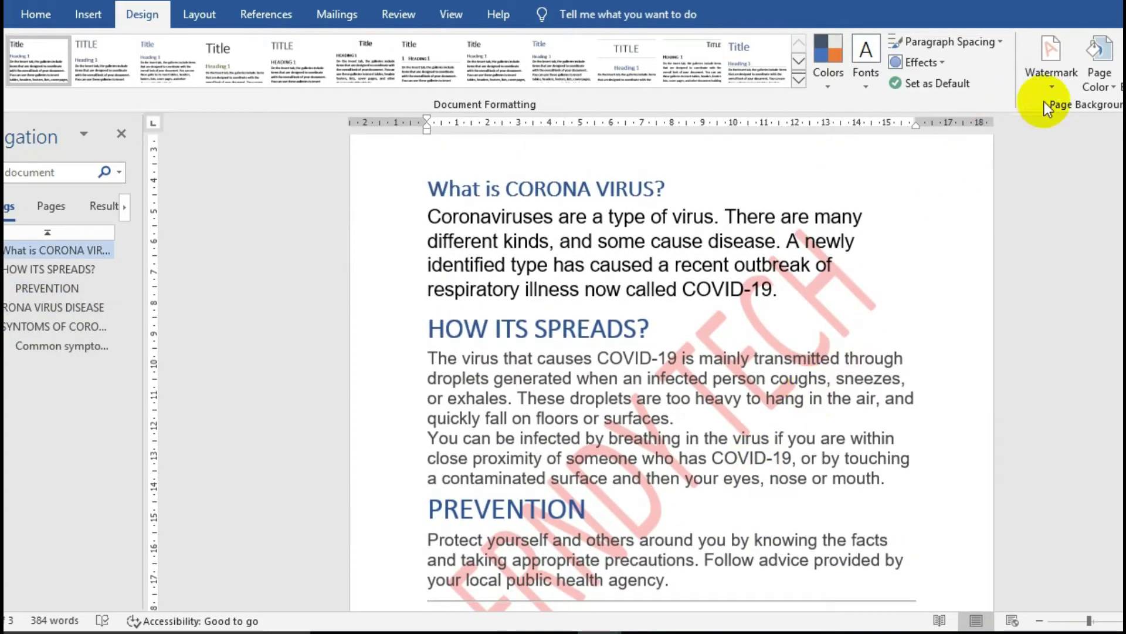
pyautogui.click(1050, 76)
pyautogui.click(911, 478)
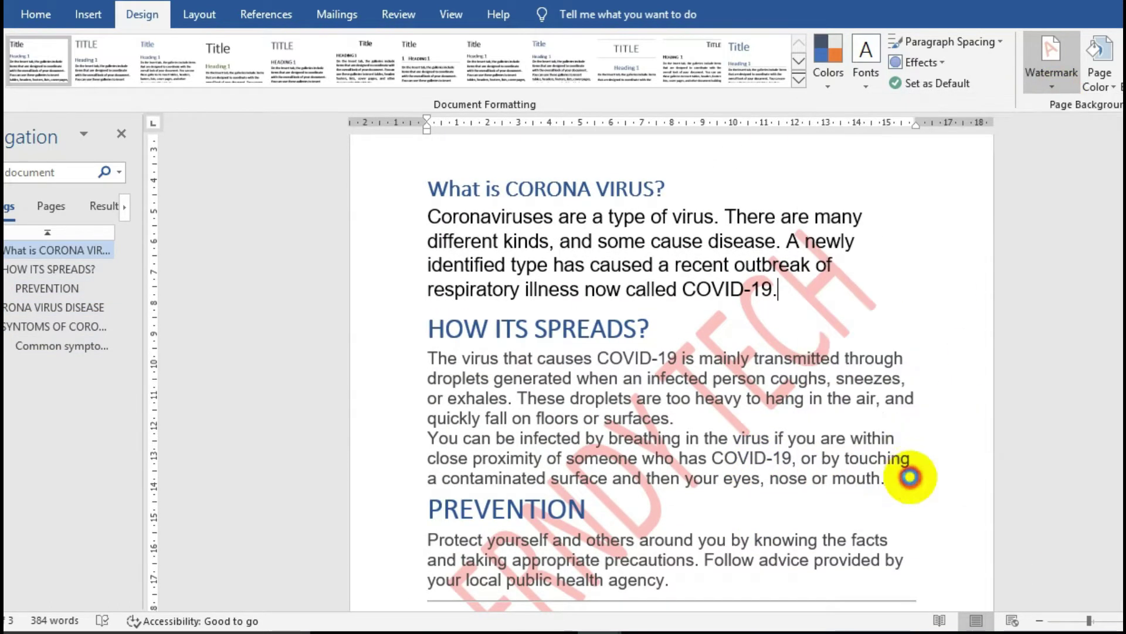
# Switch the FRNDY TECH watermark to a horizontal layout and try it non-transparent.
pyautogui.click(227, 272)
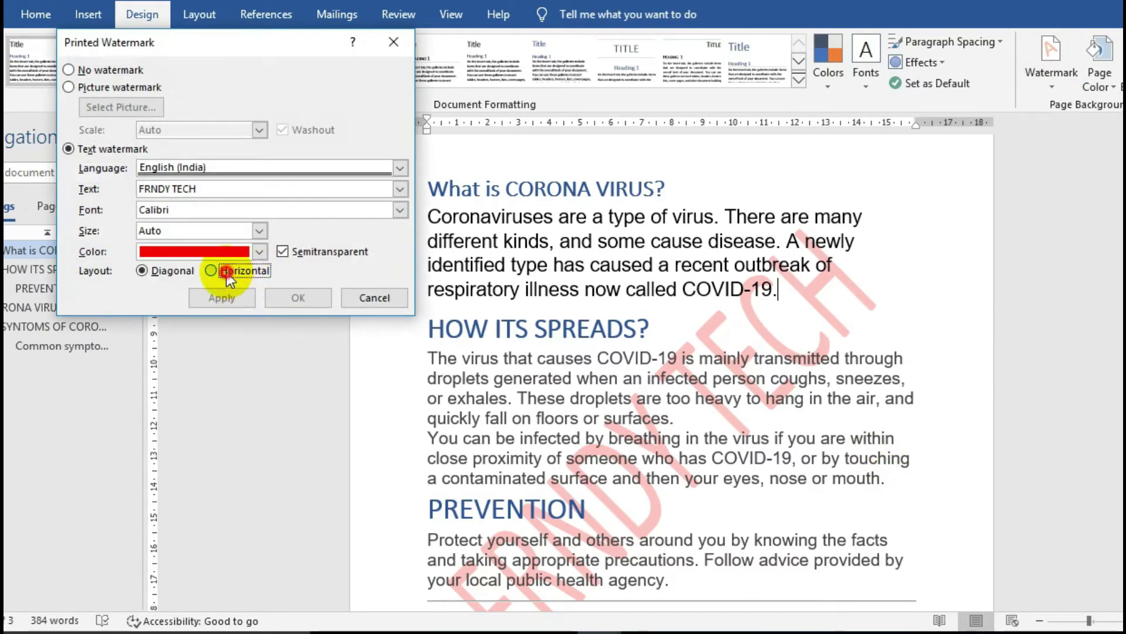
pyautogui.click(220, 298)
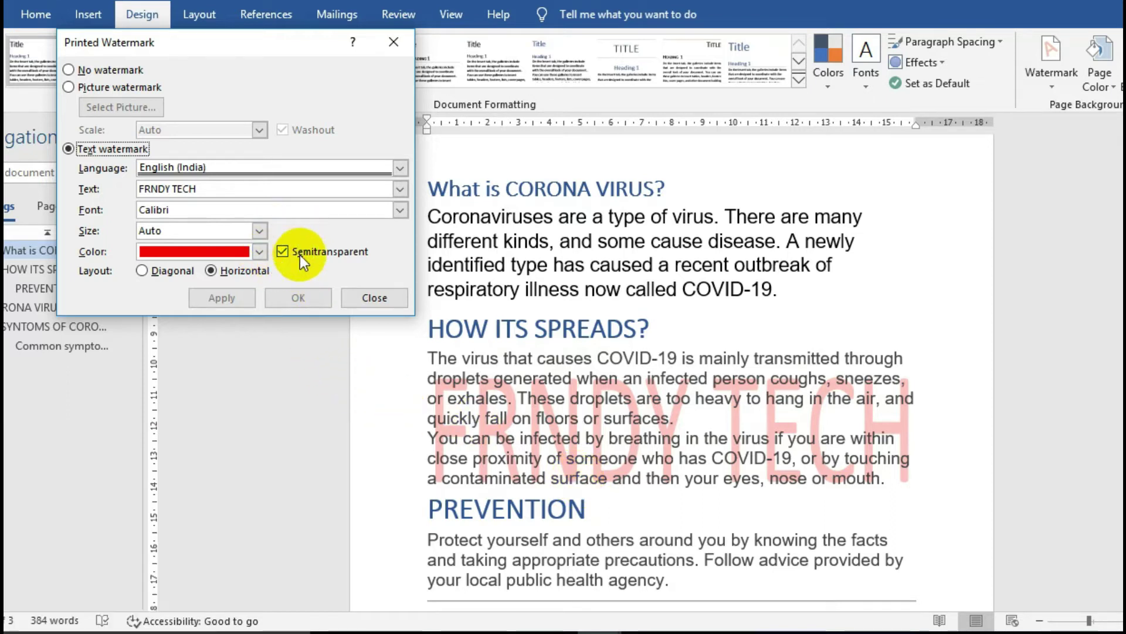
pyautogui.click(283, 251)
pyautogui.click(240, 304)
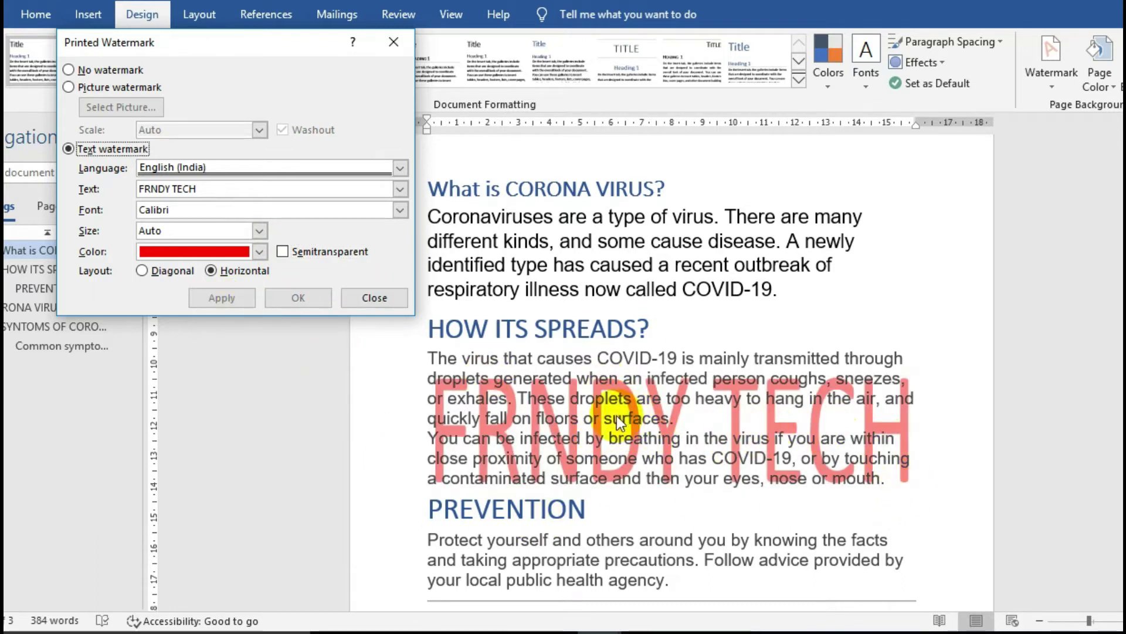
# Make the horizontal watermark semitransparent again, apply it, and close the watermark settings.
pyautogui.click(296, 257)
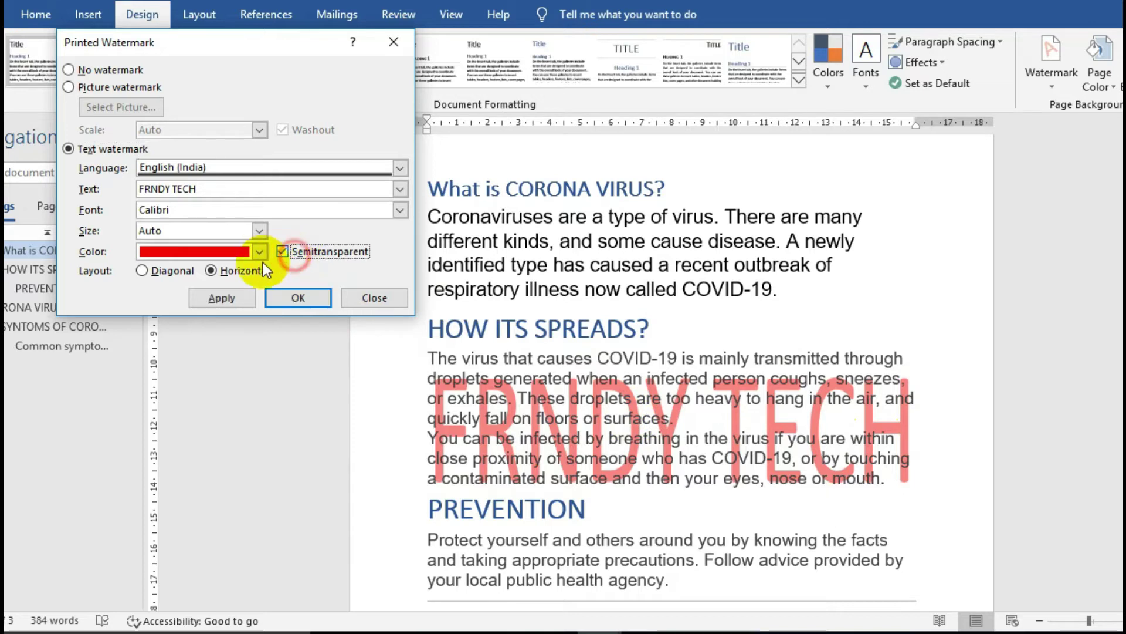
pyautogui.click(215, 297)
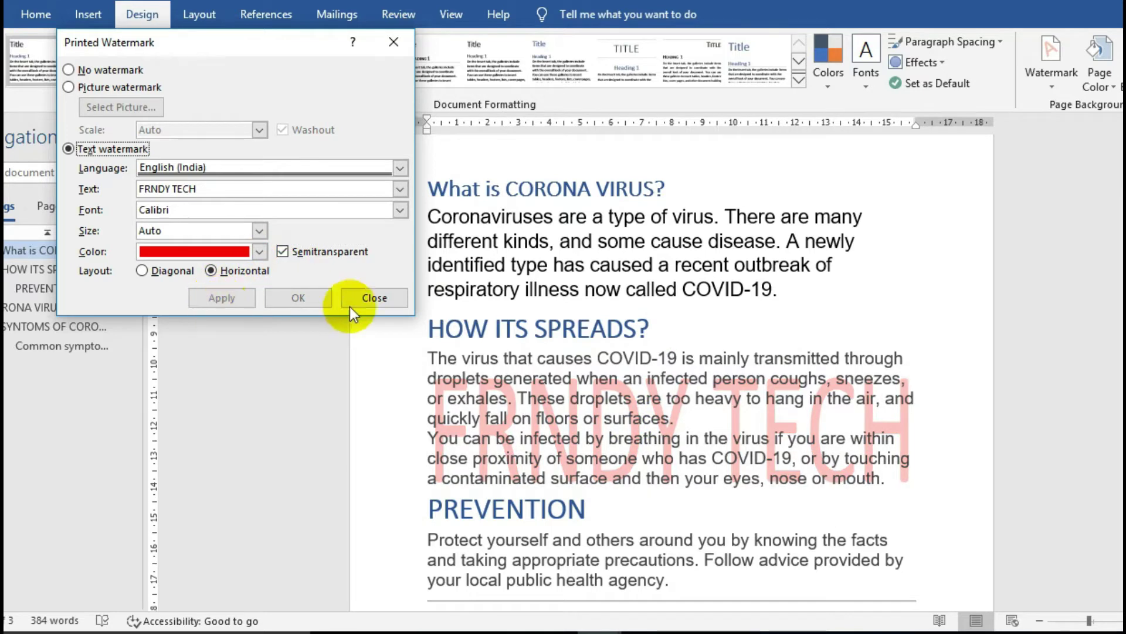
pyautogui.click(364, 298)
pyautogui.scroll(-1, 675, 323)
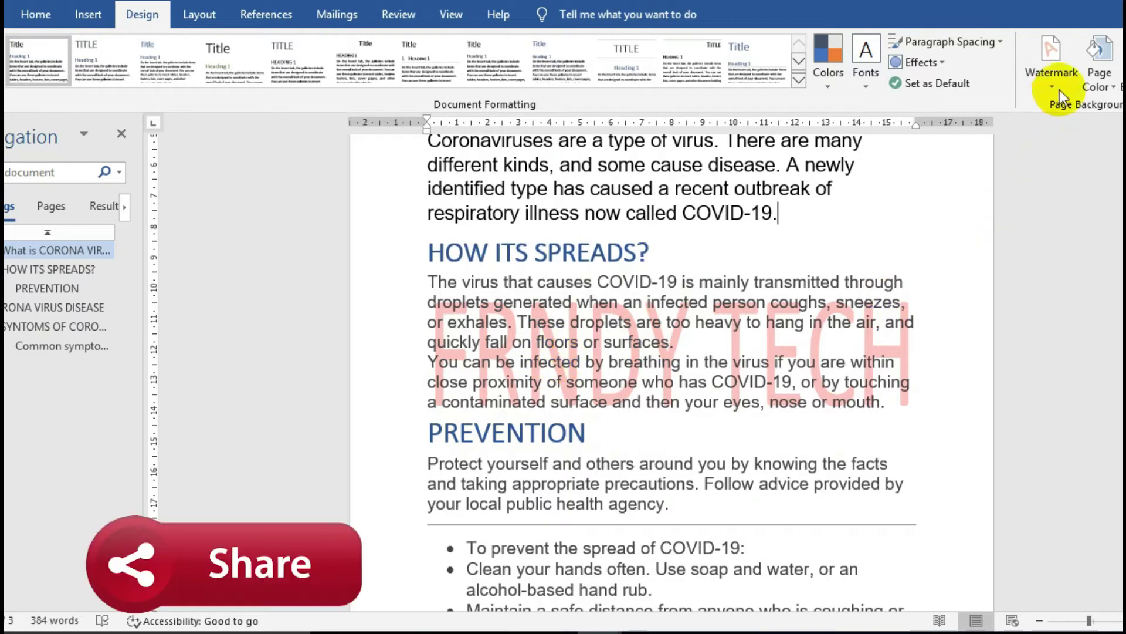
# Remove the FRNDY TECH text watermark, leaving the pages without any watermark.
pyautogui.click(1060, 88)
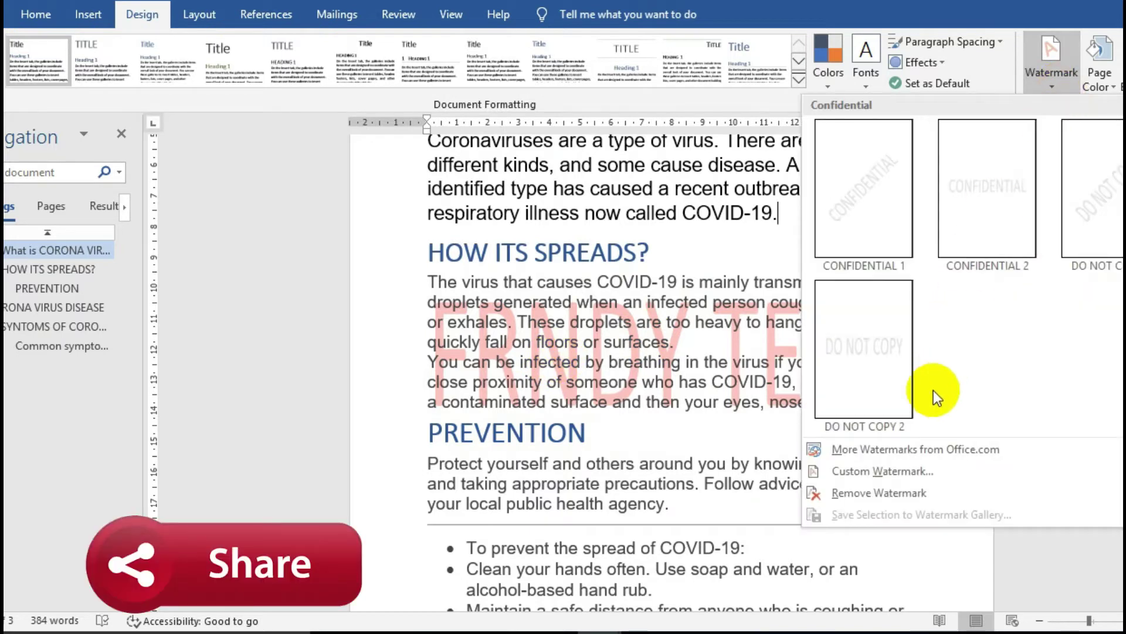
pyautogui.click(902, 496)
pyautogui.scroll(3, 616, 375)
pyautogui.scroll(-2, 613, 373)
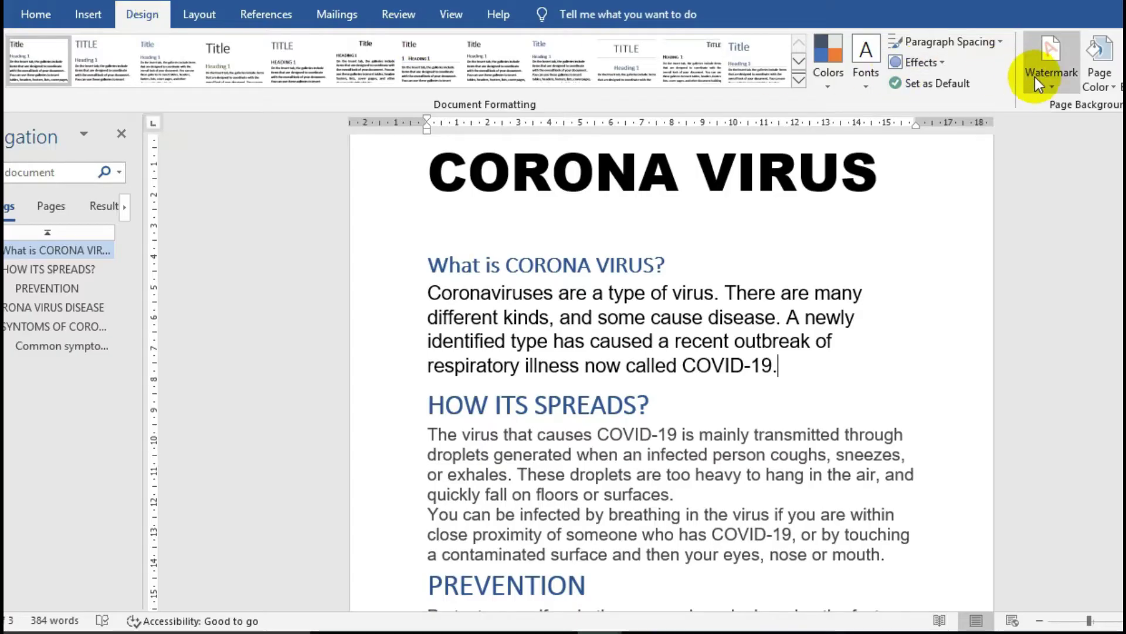
pyautogui.click(1036, 73)
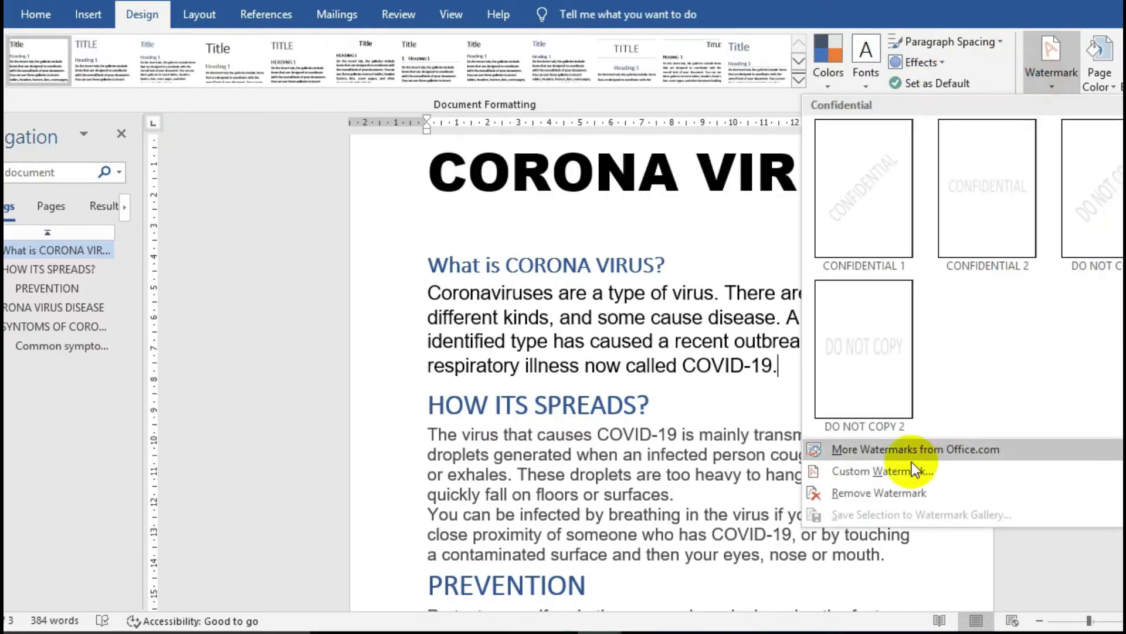
# Choose Picture watermark in Custom Watermark and, working offline, reach the Insert Picture browser.
pyautogui.click(903, 468)
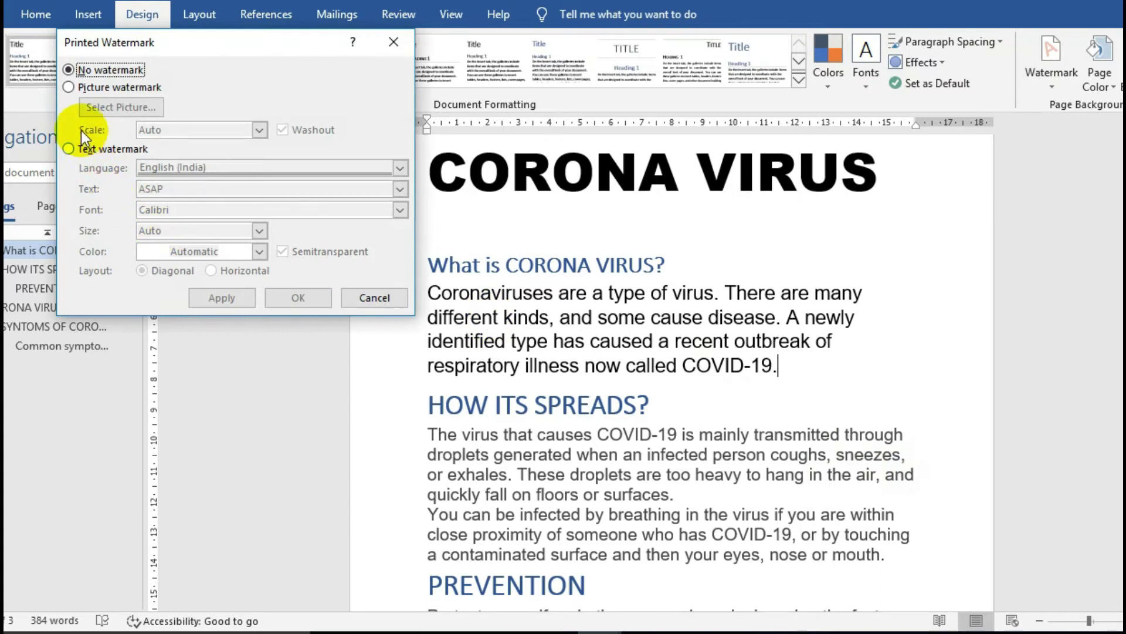
pyautogui.click(98, 89)
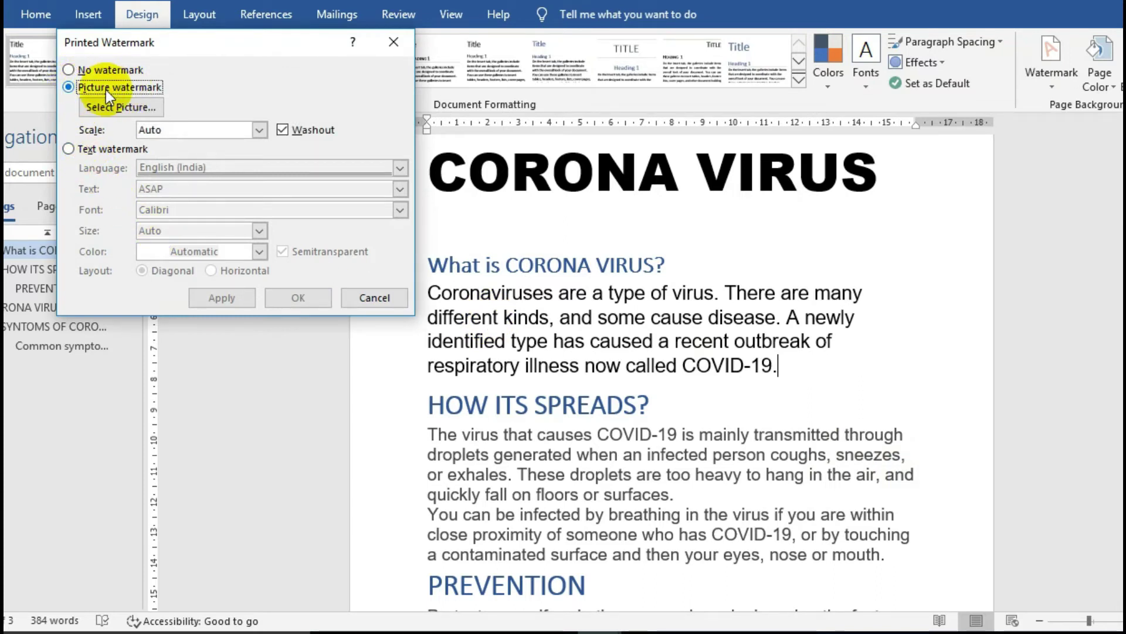
pyautogui.click(119, 113)
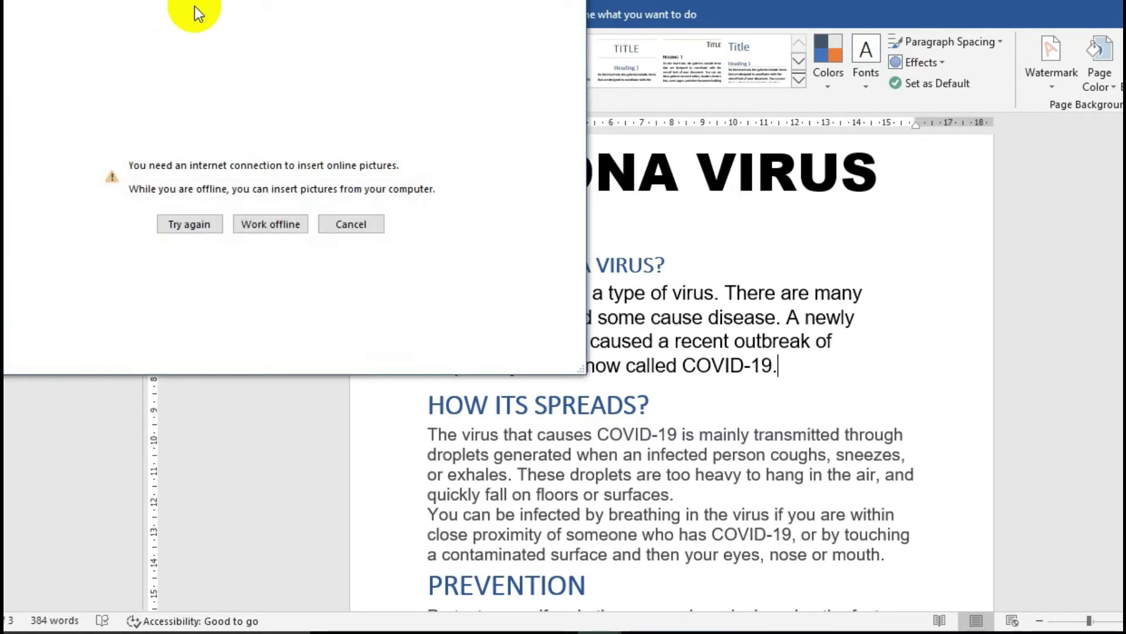
pyautogui.moveTo(193, 13); pyautogui.dragTo(457, 124)
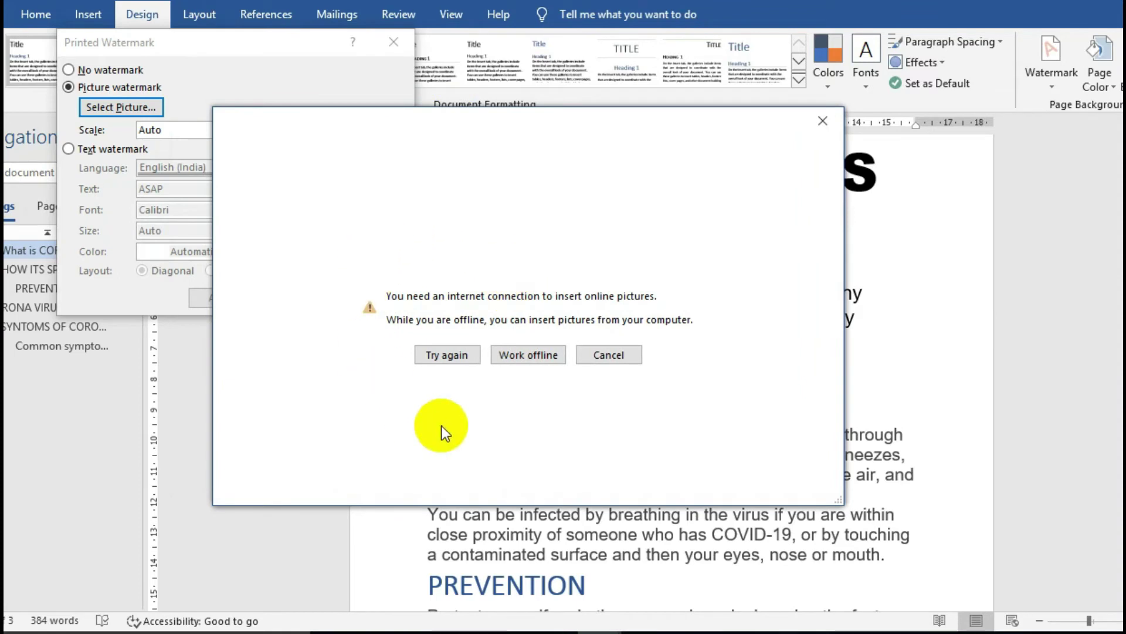
pyautogui.click(536, 355)
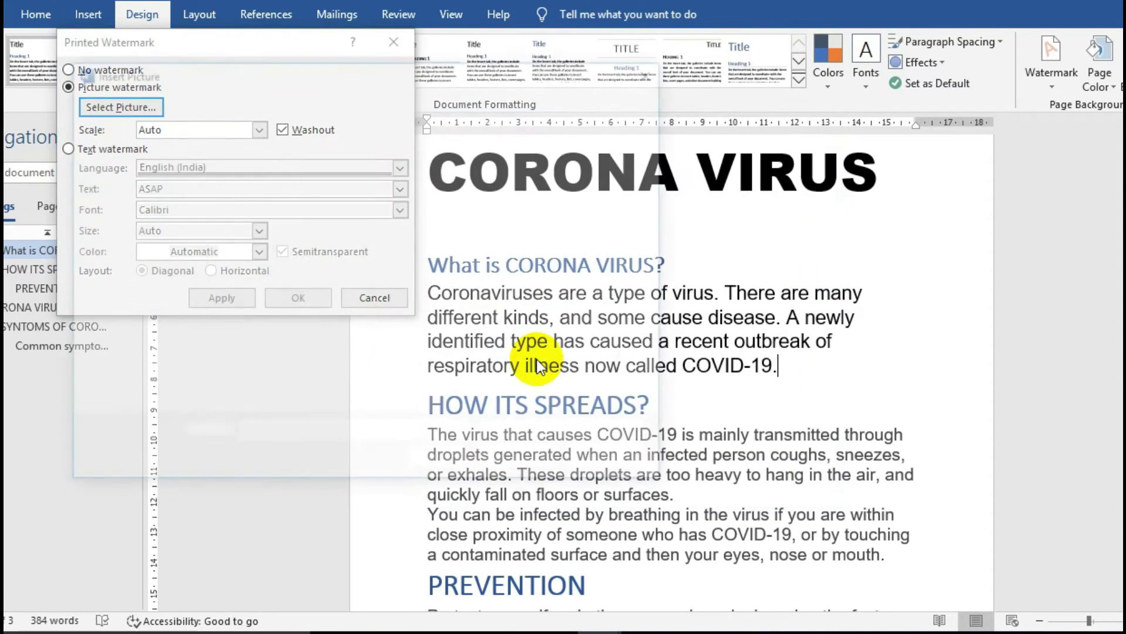
pyautogui.click(656, 70)
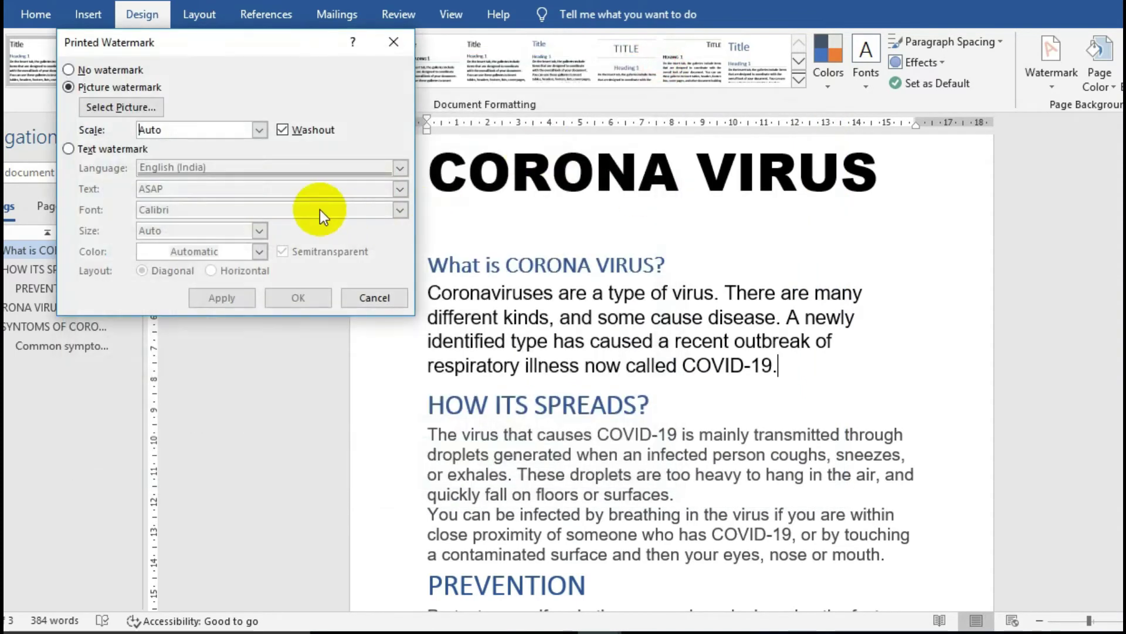
pyautogui.click(120, 100)
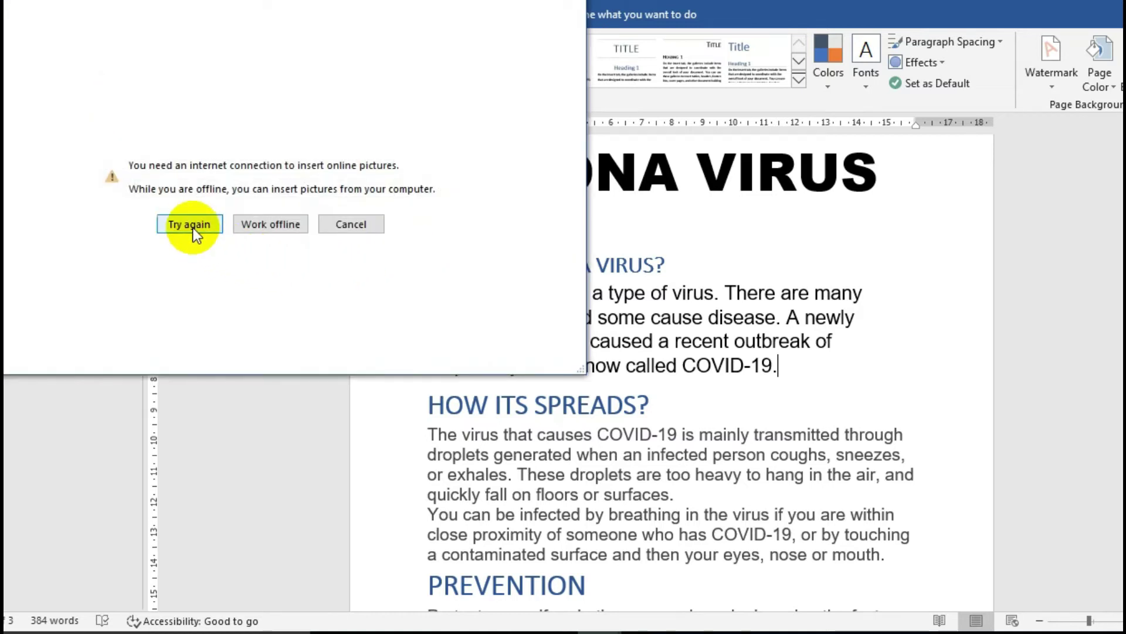
pyautogui.moveTo(216, 1); pyautogui.dragTo(460, 82)
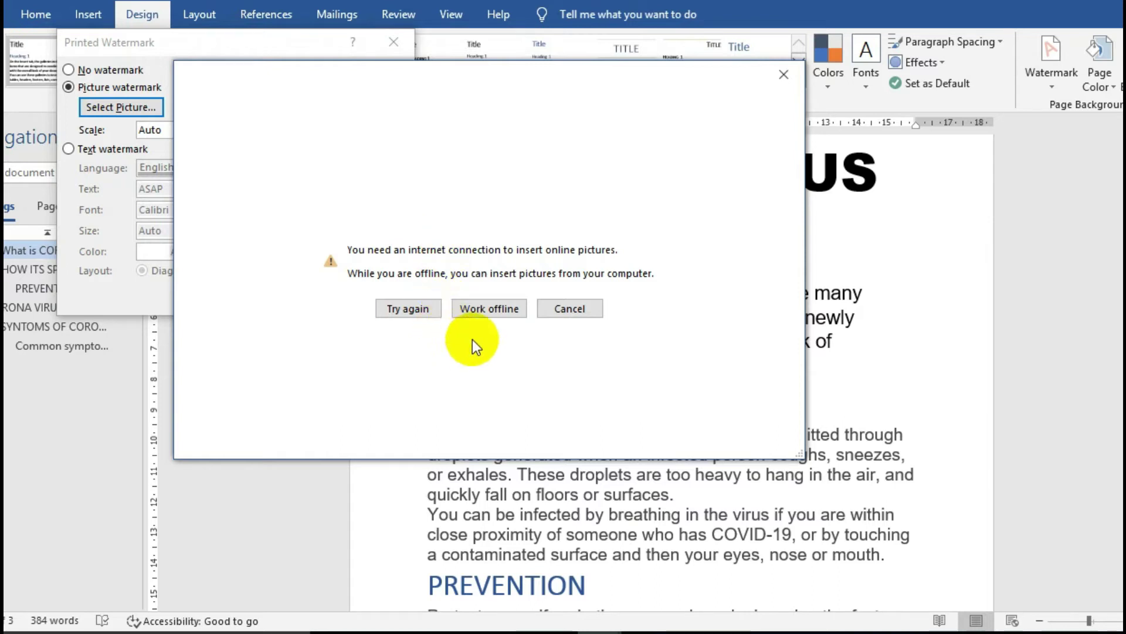
pyautogui.click(500, 311)
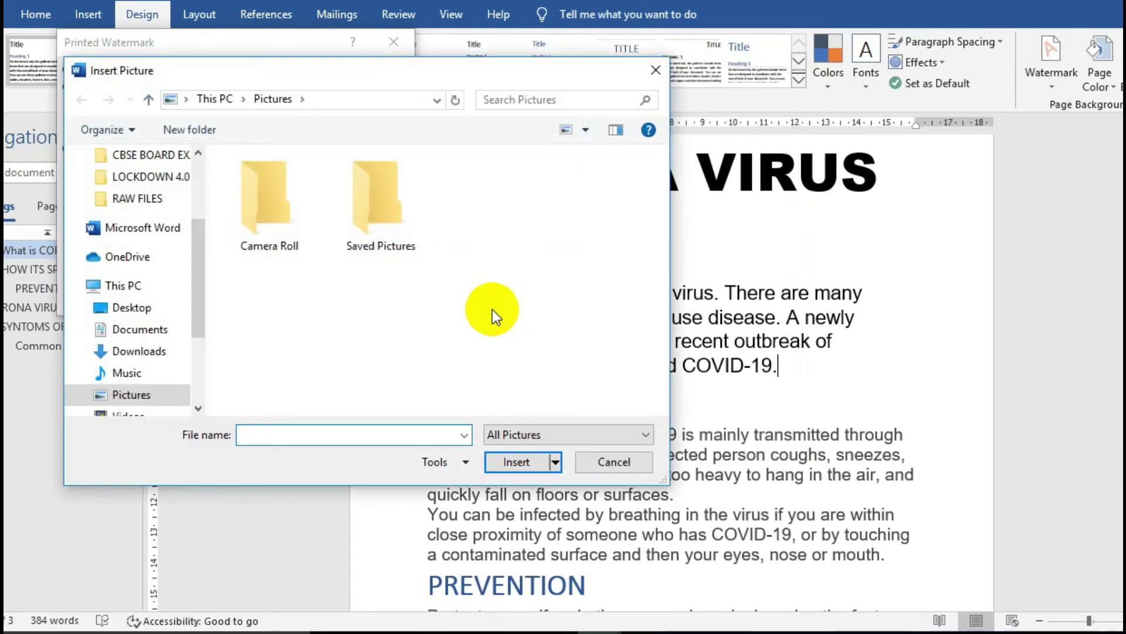
# Insert the landscape photo from the Desktop 'photo' folder as the watermark picture.
pyautogui.click(129, 307)
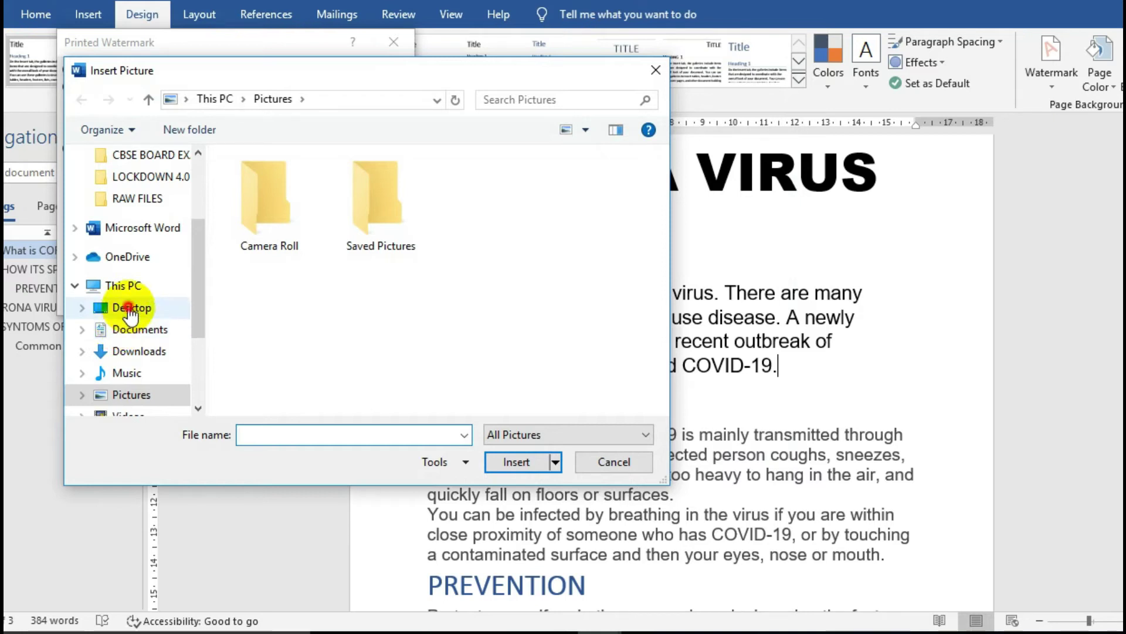
pyautogui.doubleClick(477, 322)
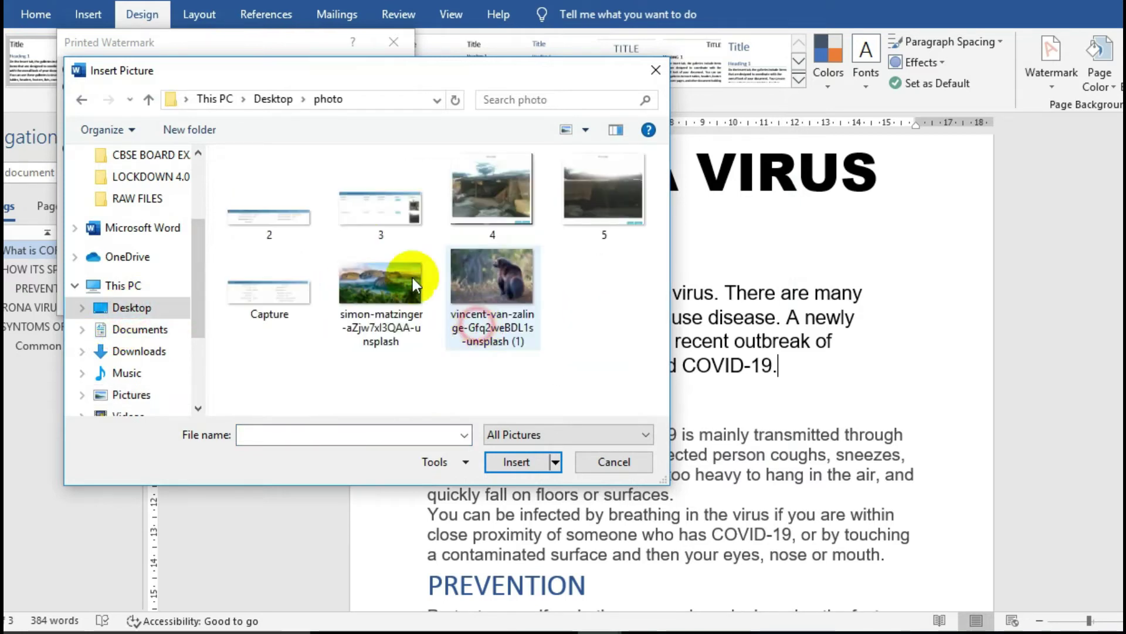
pyautogui.click(394, 276)
pyautogui.click(516, 462)
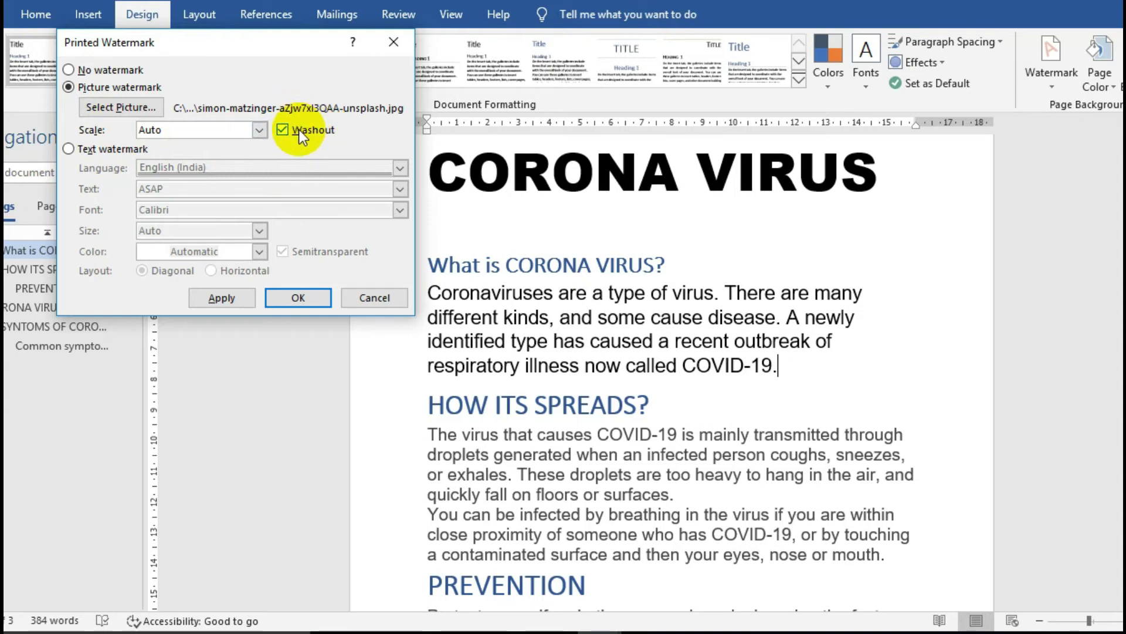
# Apply the washed-out landscape picture watermark, close the dialog, and check it across the pages.
pyautogui.click(215, 298)
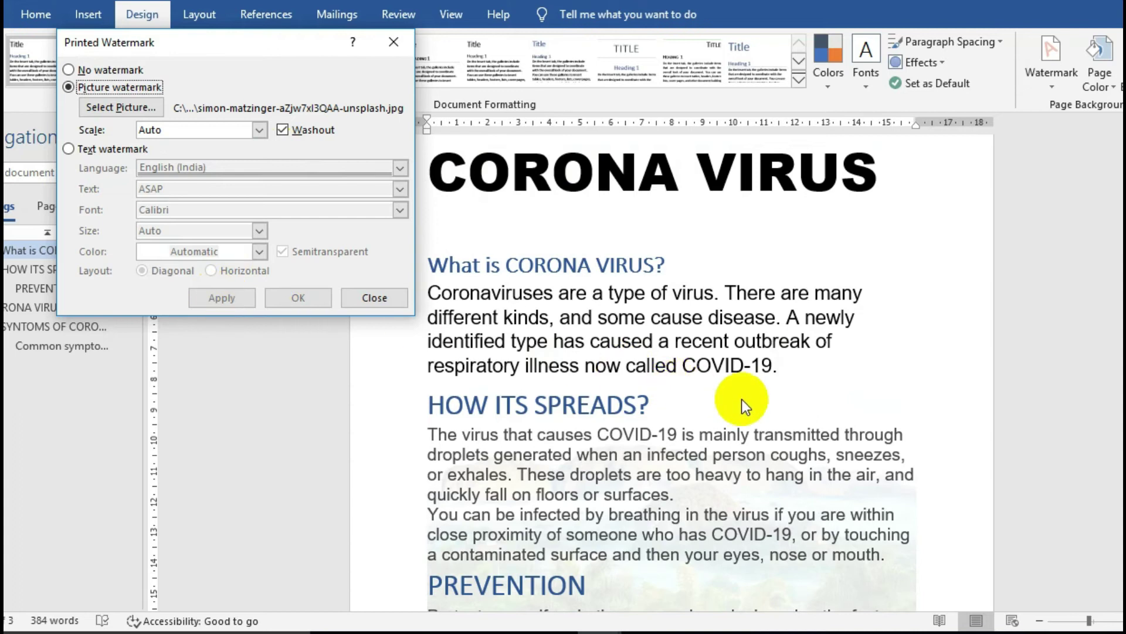
pyautogui.click(366, 296)
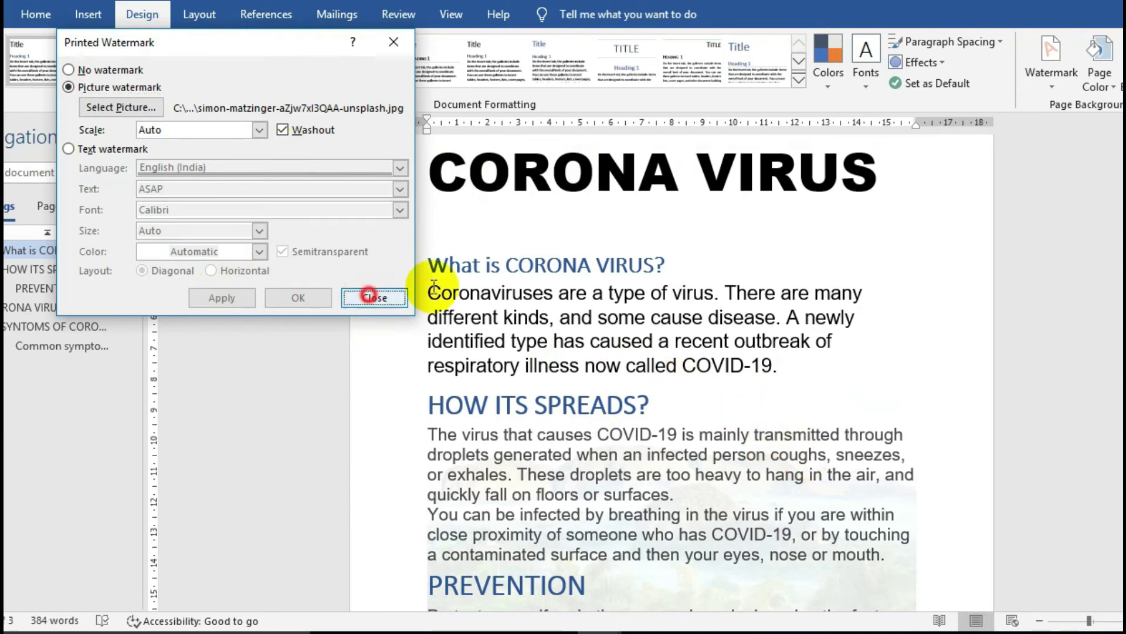
pyautogui.scroll(-3, 819, 379)
pyautogui.scroll(-4, 819, 380)
pyautogui.scroll(-5, 827, 390)
pyautogui.scroll(-3, 827, 390)
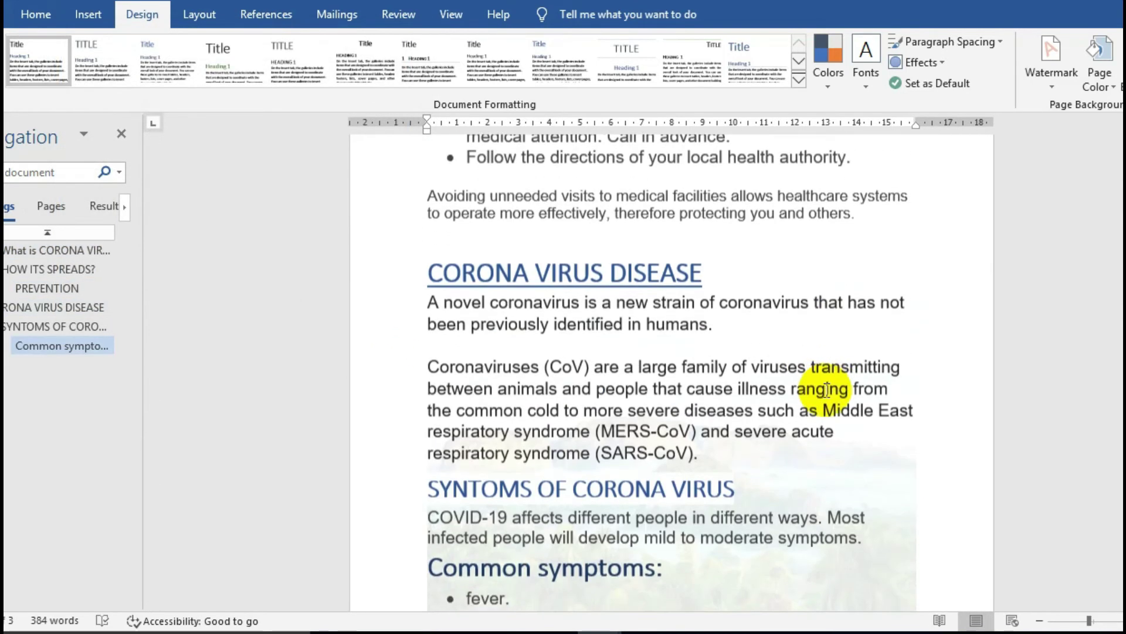
pyautogui.scroll(-5, 827, 390)
pyautogui.scroll(-5, 827, 390)
pyautogui.scroll(-3, 827, 390)
pyautogui.scroll(-3, 825, 390)
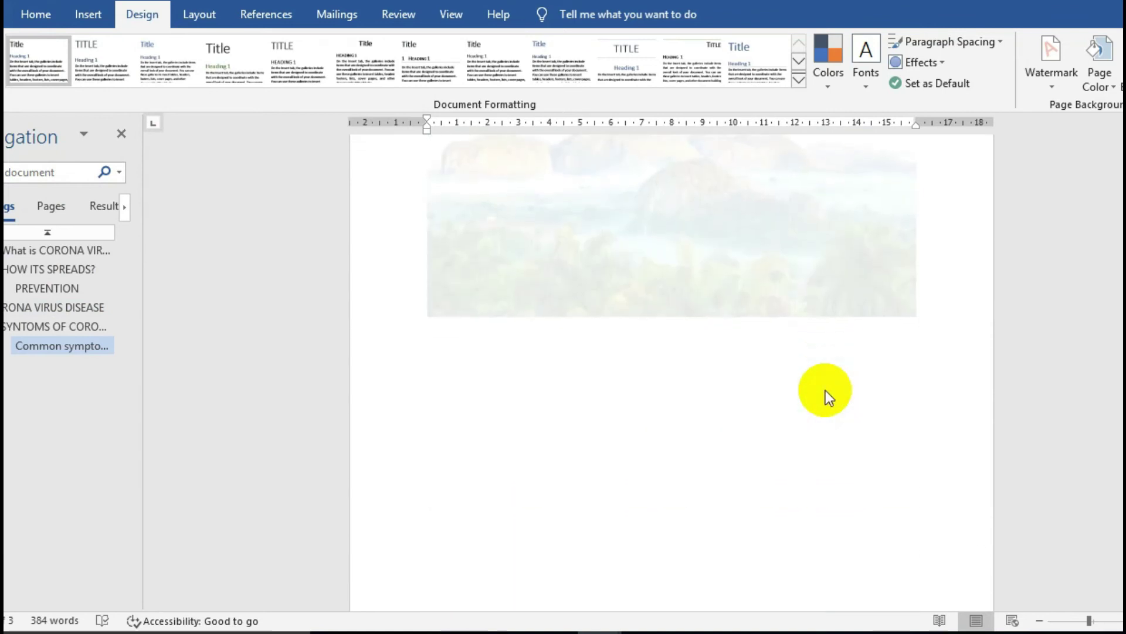
pyautogui.scroll(2, 685, 389)
pyautogui.scroll(3, 739, 424)
pyautogui.scroll(4, 740, 425)
pyautogui.scroll(5, 739, 425)
pyautogui.scroll(1, 741, 425)
pyautogui.scroll(3, 740, 425)
pyautogui.scroll(5, 740, 425)
pyautogui.scroll(4, 740, 427)
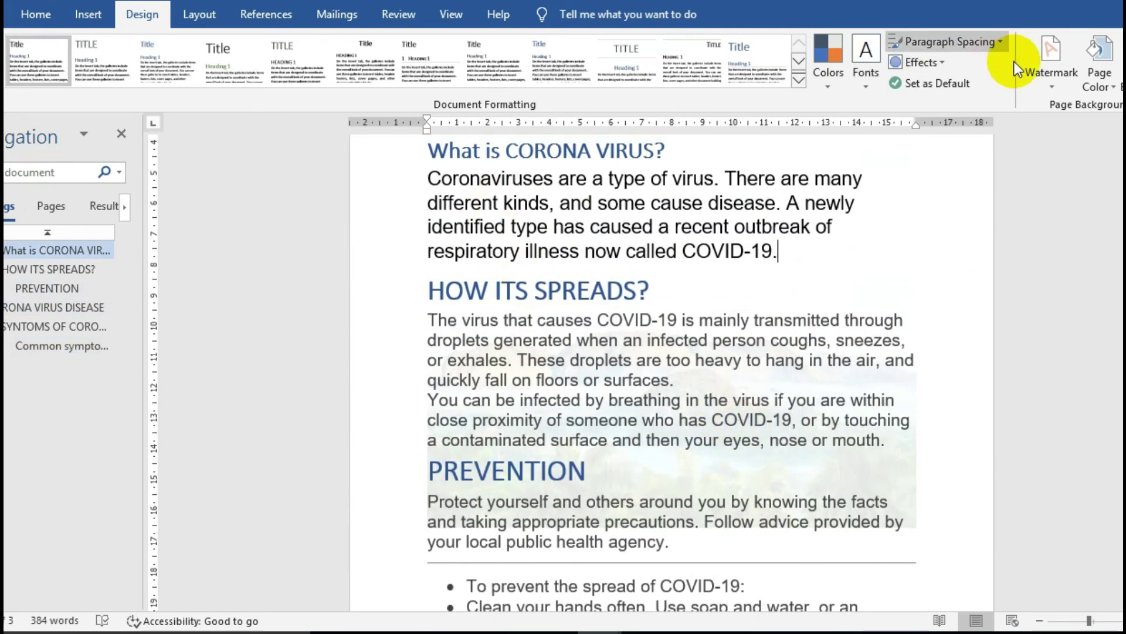
# Turn off Washout so the landscape picture watermark appears in full colour, then review the pages.
pyautogui.click(1048, 79)
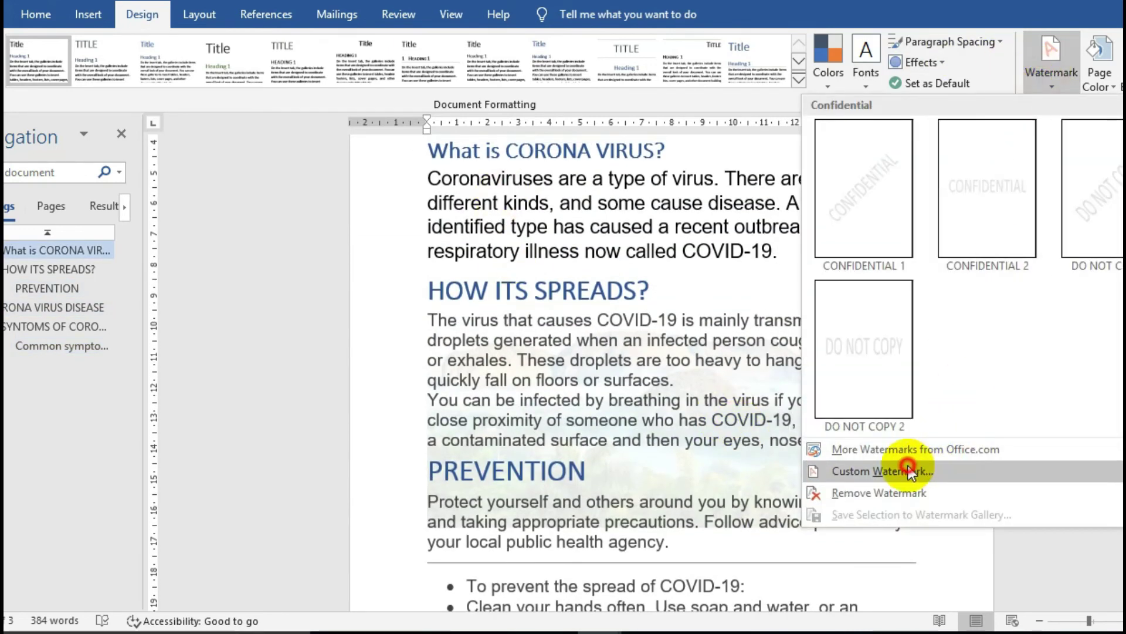
pyautogui.click(886, 471)
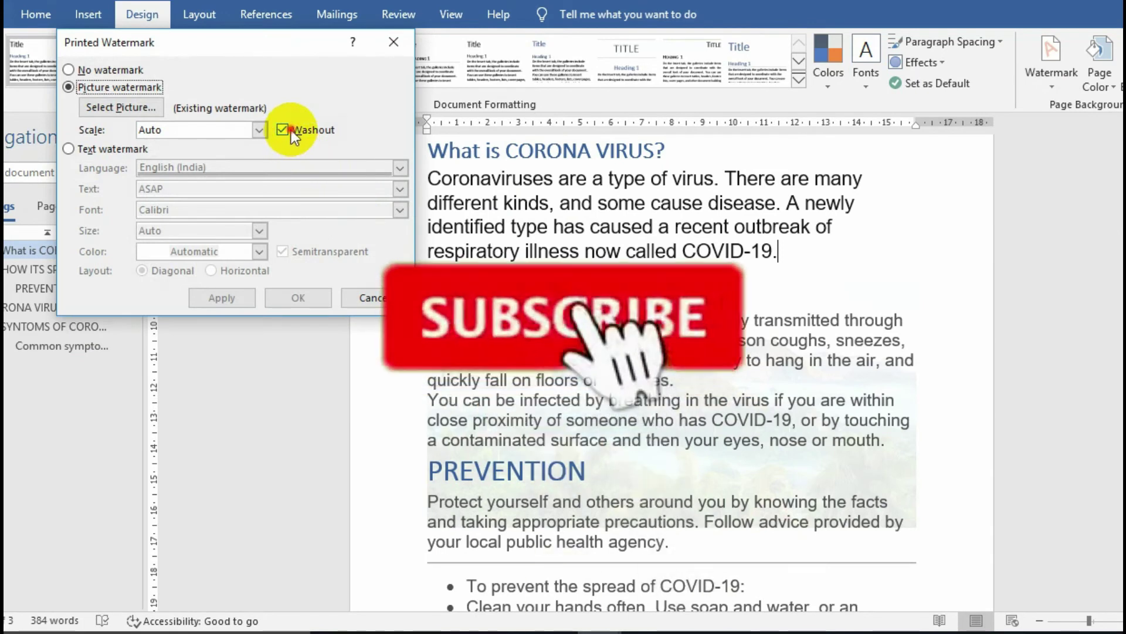
pyautogui.click(291, 129)
pyautogui.click(273, 297)
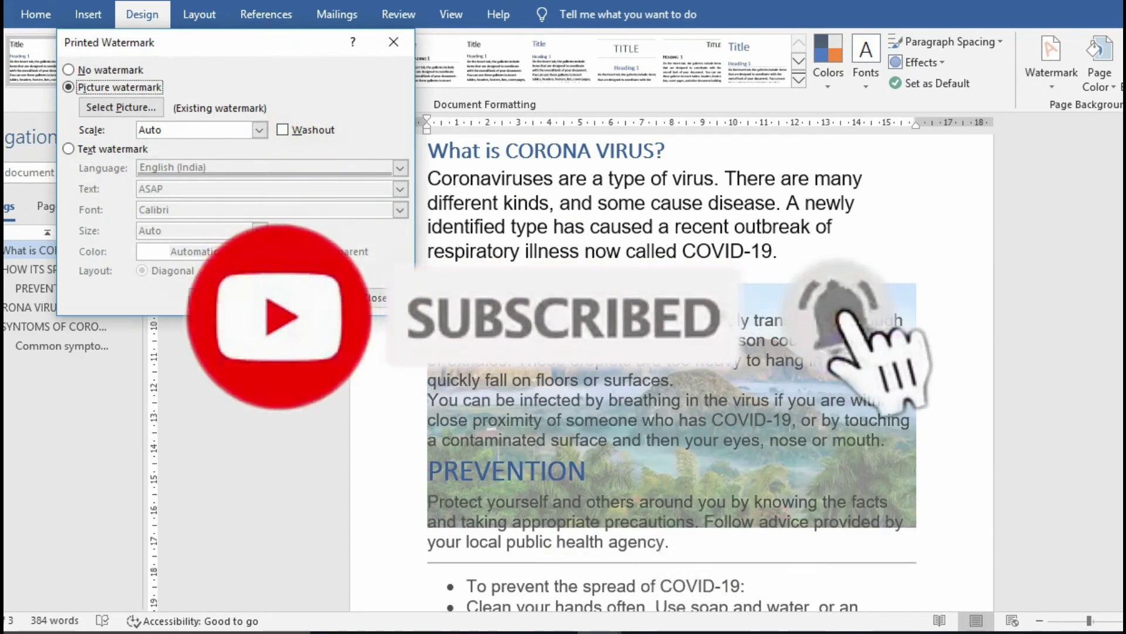
pyautogui.click(374, 291)
pyautogui.scroll(-3, 824, 256)
pyautogui.scroll(-4, 837, 276)
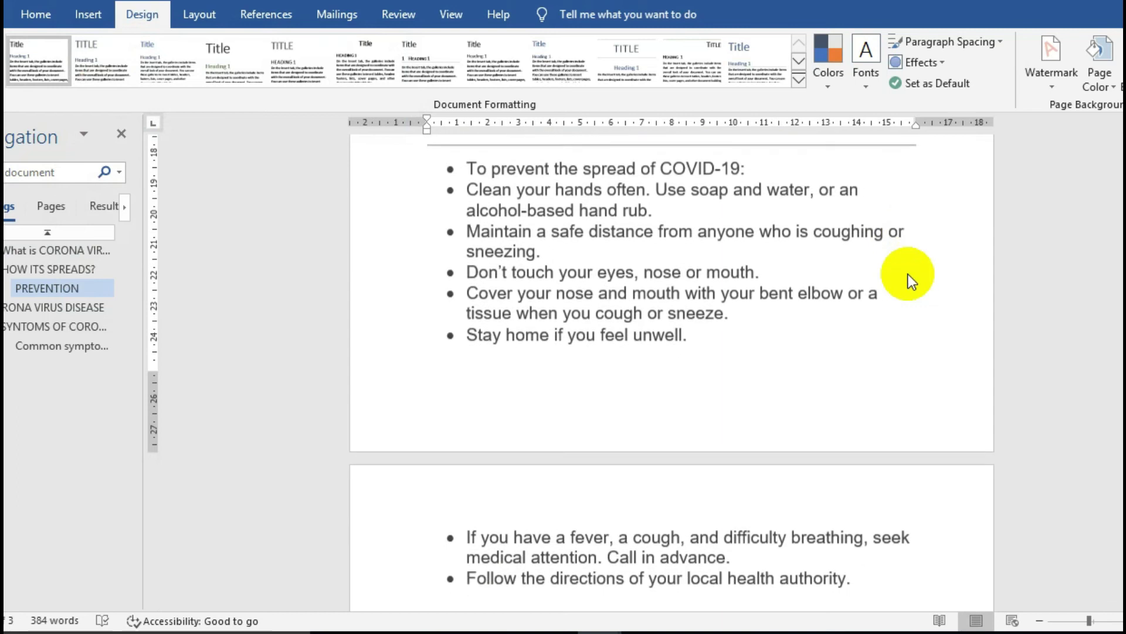
pyautogui.scroll(-5, 910, 279)
pyautogui.scroll(-5, 913, 269)
pyautogui.scroll(-5, 909, 273)
pyautogui.scroll(-5, 908, 273)
pyautogui.scroll(-5, 909, 273)
pyautogui.scroll(-5, 909, 273)
pyautogui.scroll(5, 908, 273)
pyautogui.scroll(5, 908, 274)
pyautogui.scroll(5, 908, 273)
pyautogui.scroll(5, 908, 273)
pyautogui.scroll(5, 909, 274)
pyautogui.scroll(4, 910, 274)
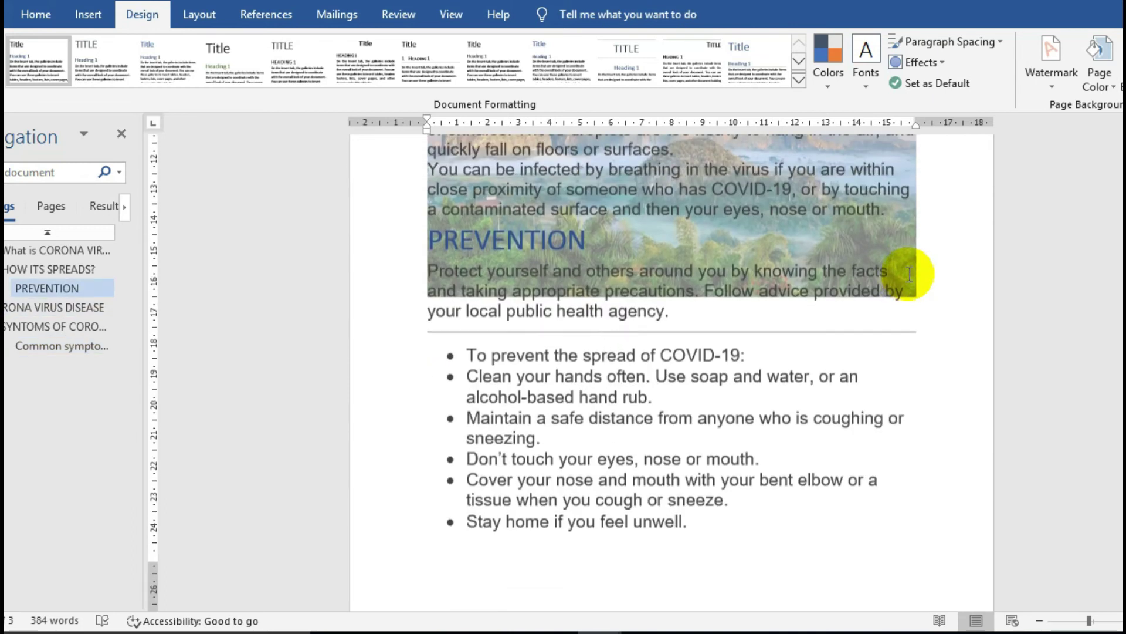
pyautogui.scroll(4, 910, 274)
pyautogui.scroll(2, 909, 274)
pyautogui.scroll(2, 909, 274)
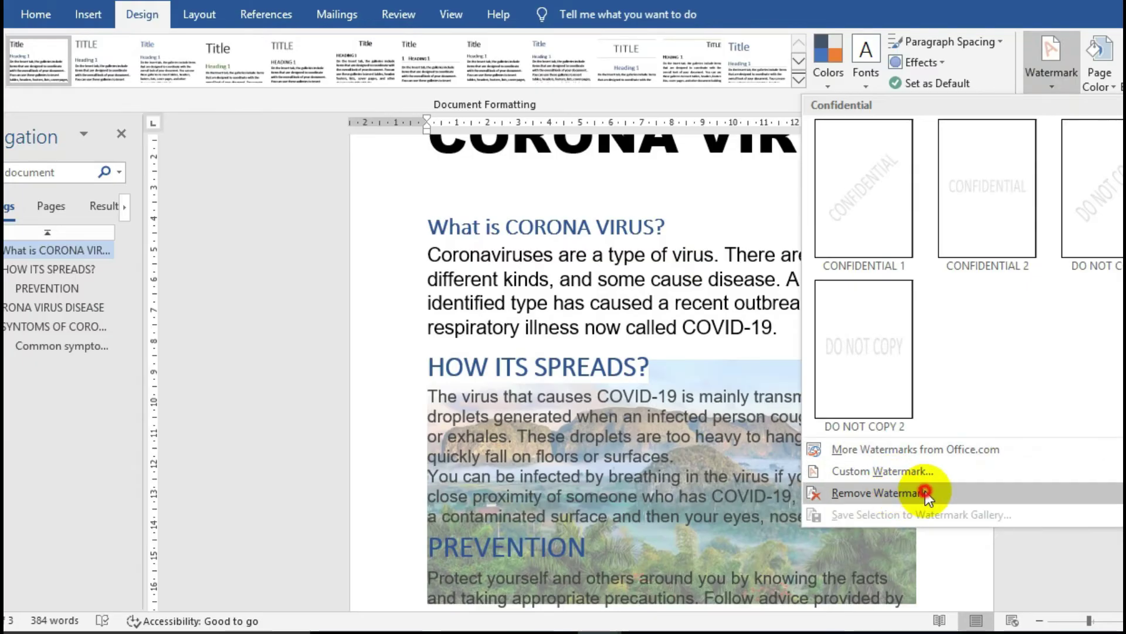
# Remove the landscape picture watermark and scroll through the now plain pages.
pyautogui.click(926, 495)
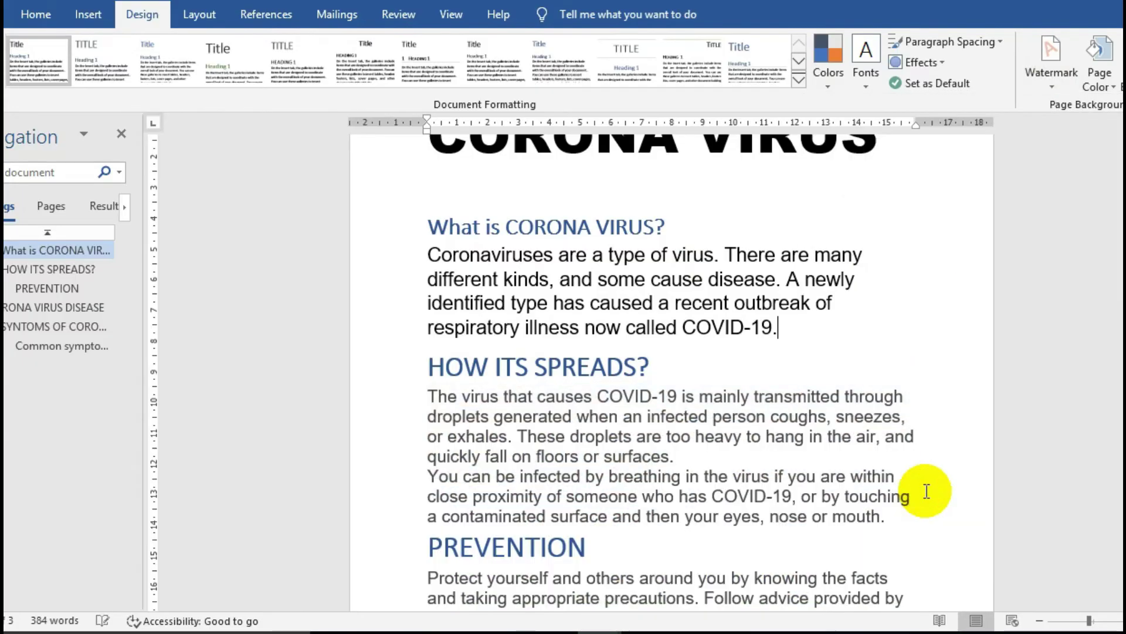
pyautogui.scroll(-3, 789, 387)
pyautogui.scroll(-1, 791, 385)
pyautogui.scroll(-5, 790, 386)
pyautogui.scroll(-5, 789, 385)
pyautogui.scroll(-3, 790, 385)
pyautogui.scroll(-5, 795, 375)
pyautogui.scroll(-4, 795, 375)
pyautogui.scroll(-4, 794, 372)
pyautogui.scroll(5, 794, 372)
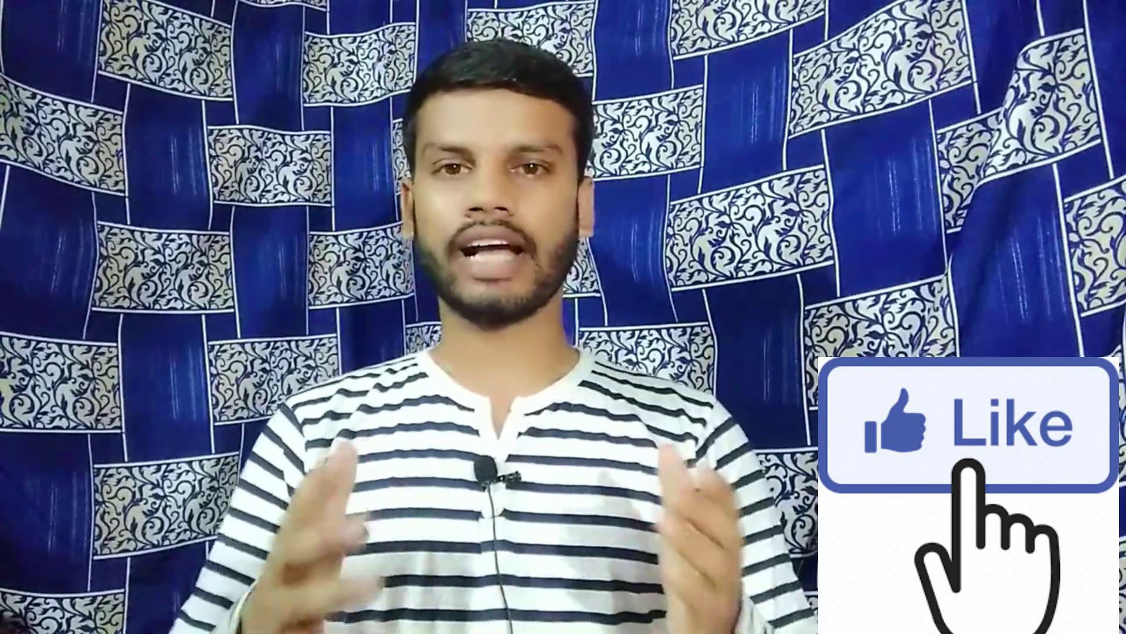